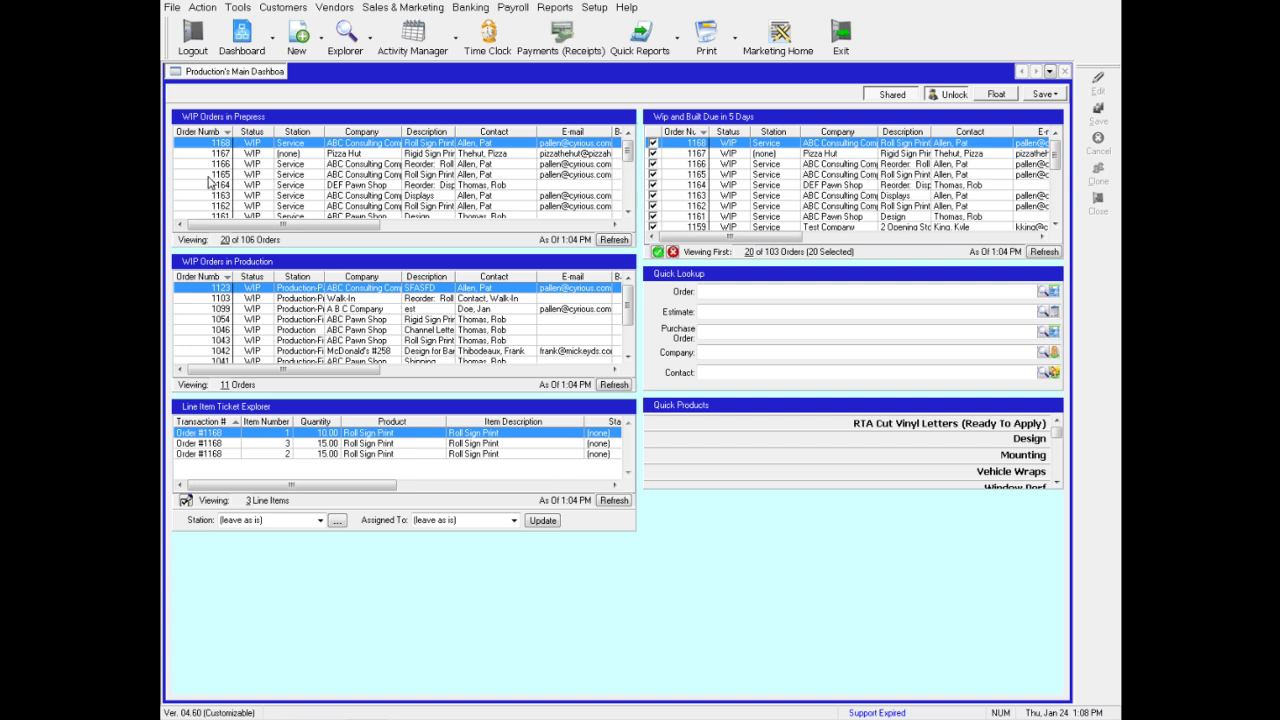
# - Open the complete pricing setup and go to the Part Setup component
pyautogui.click(597, 12)
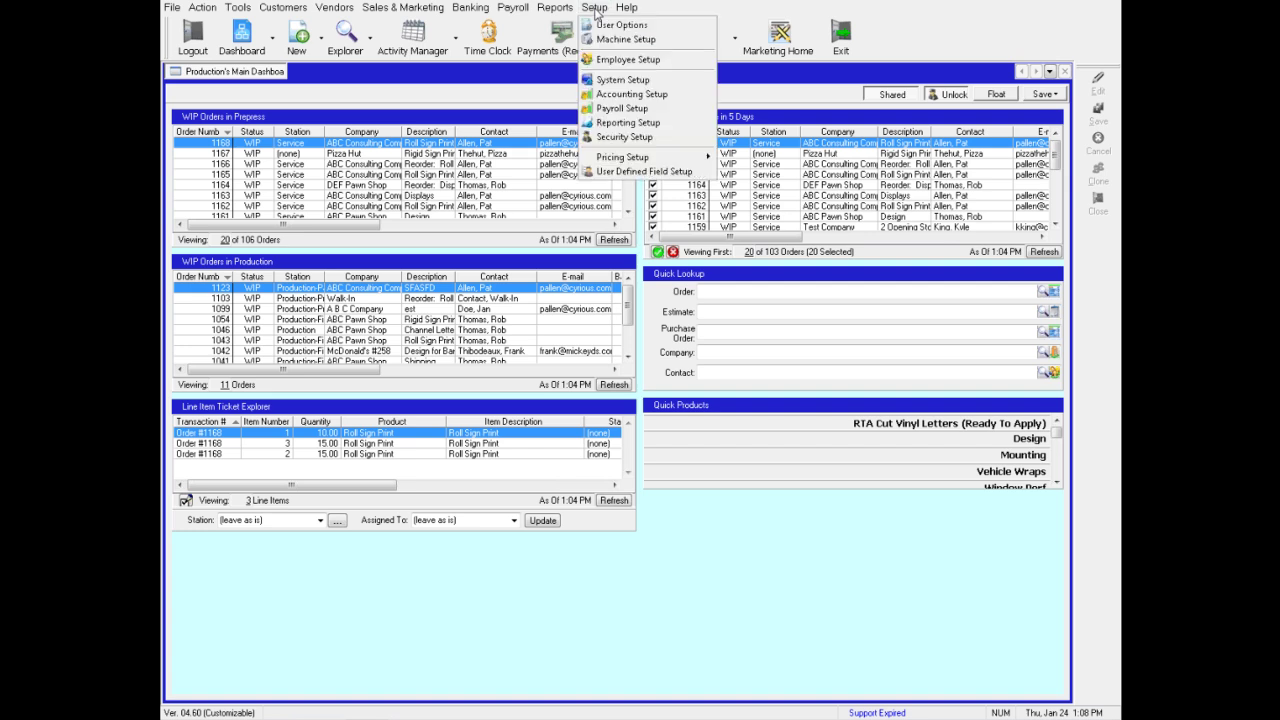
pyautogui.moveTo(626, 160)
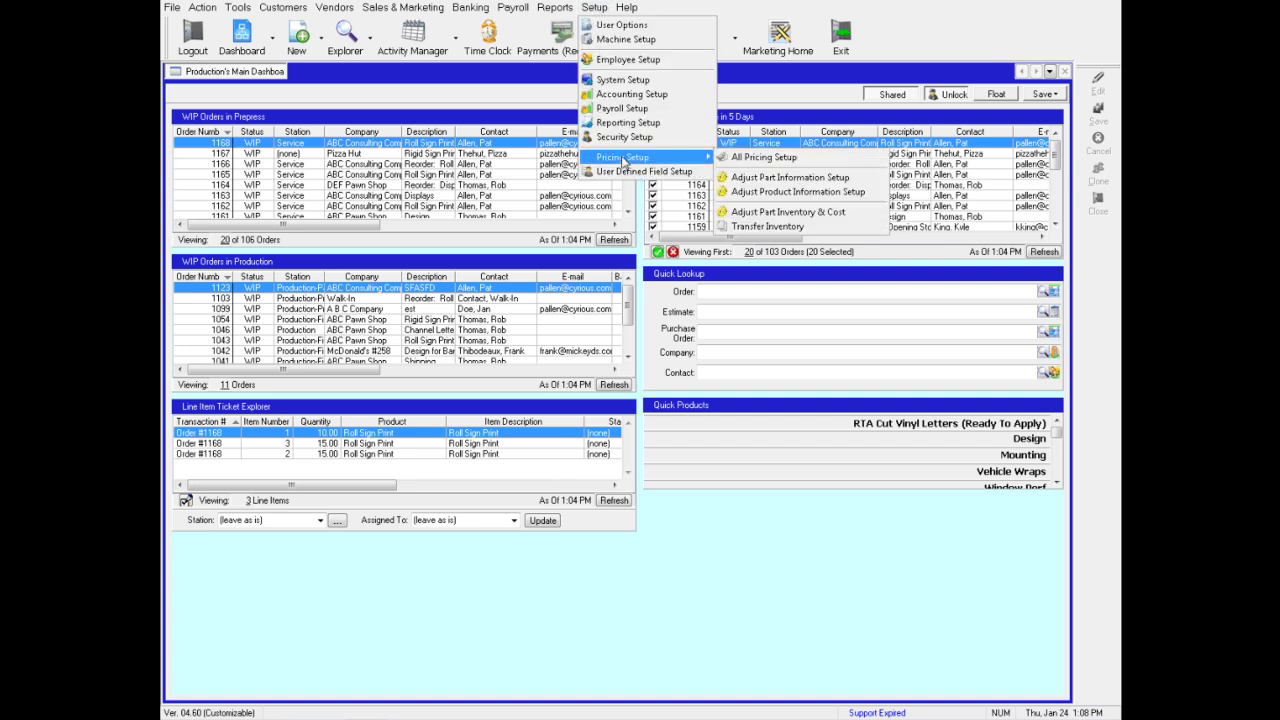
pyautogui.click(762, 160)
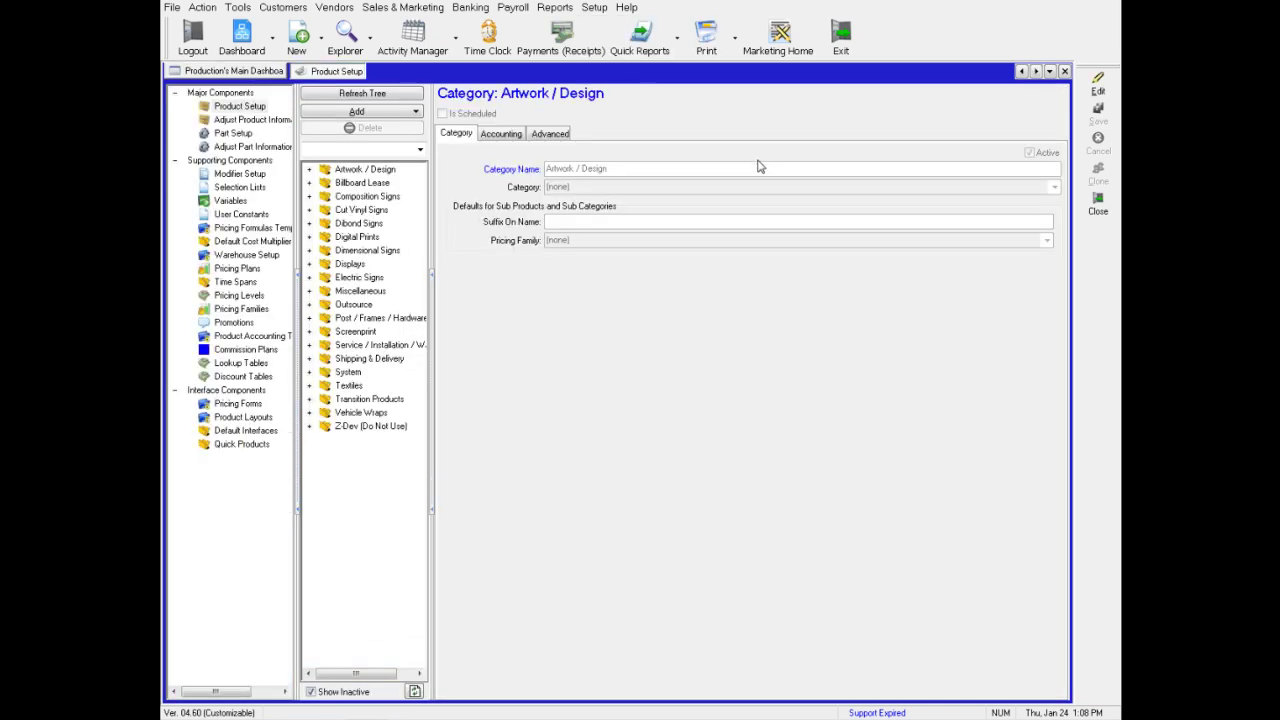
pyautogui.click(236, 134)
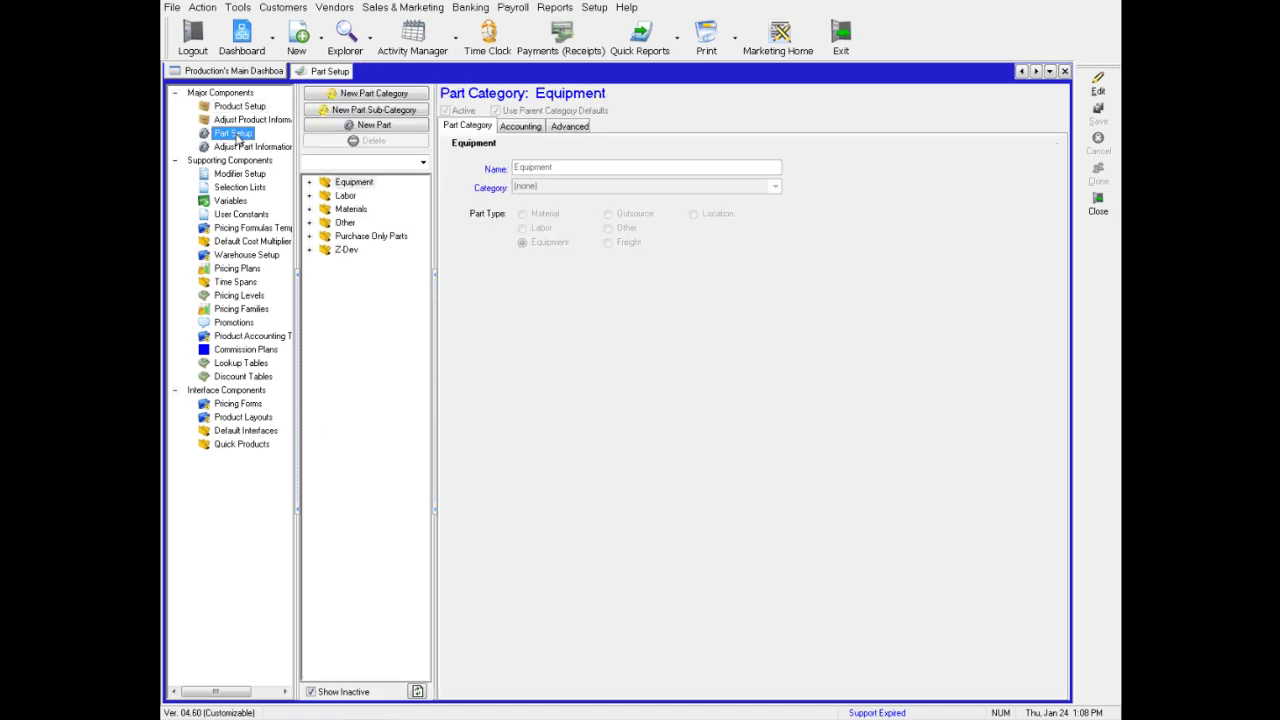
# - Expand the part tree through Materials, the roll and flat material category and the flat stock category to view the parts under Cork
pyautogui.click(309, 209)
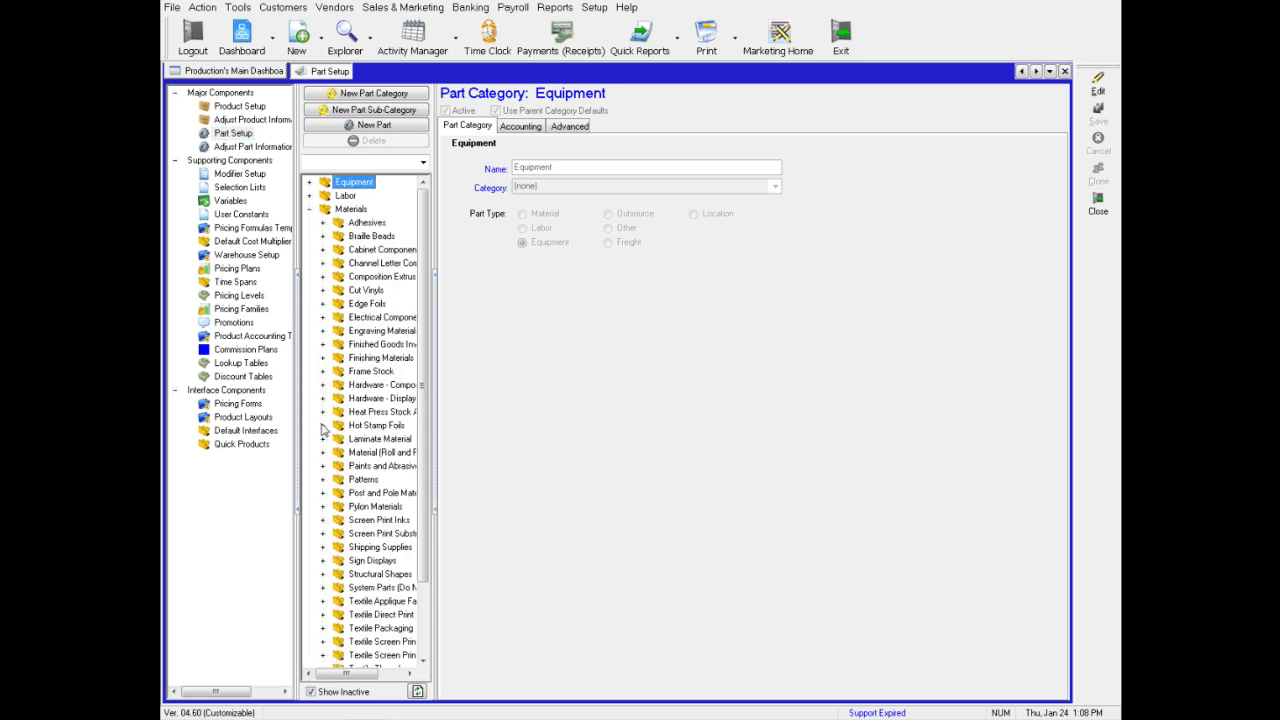
pyautogui.click(323, 453)
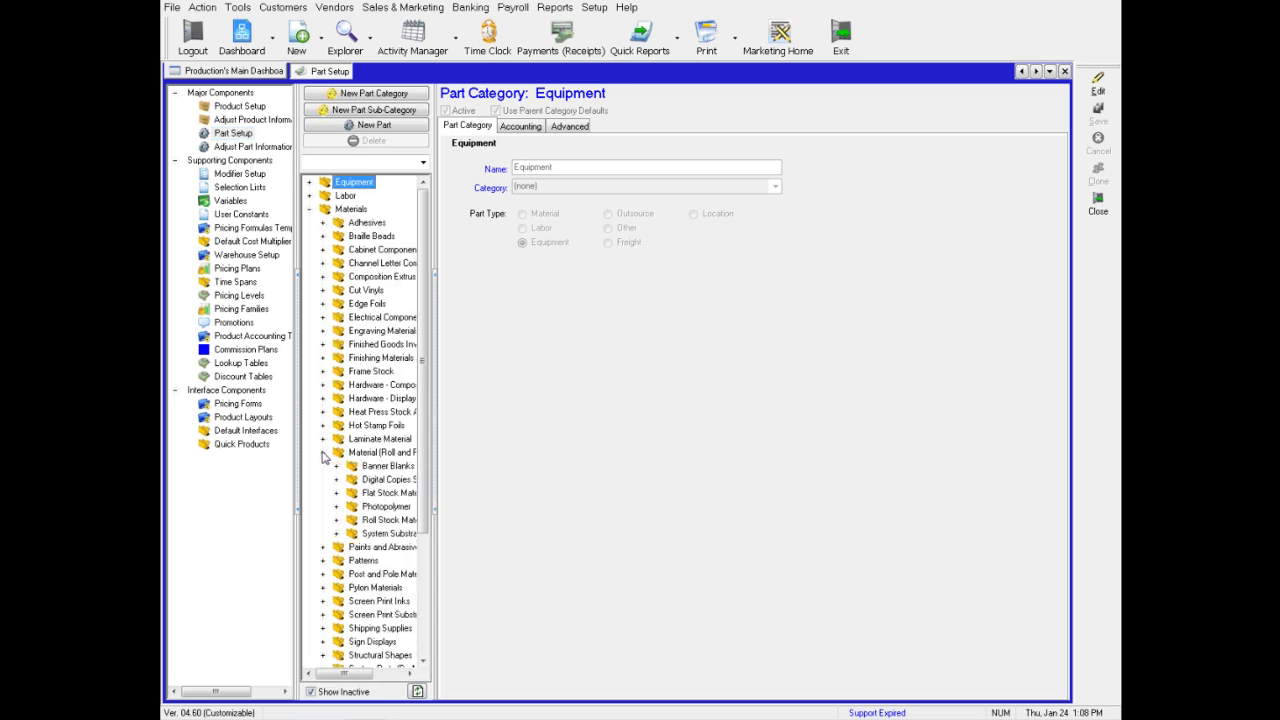
pyautogui.click(336, 494)
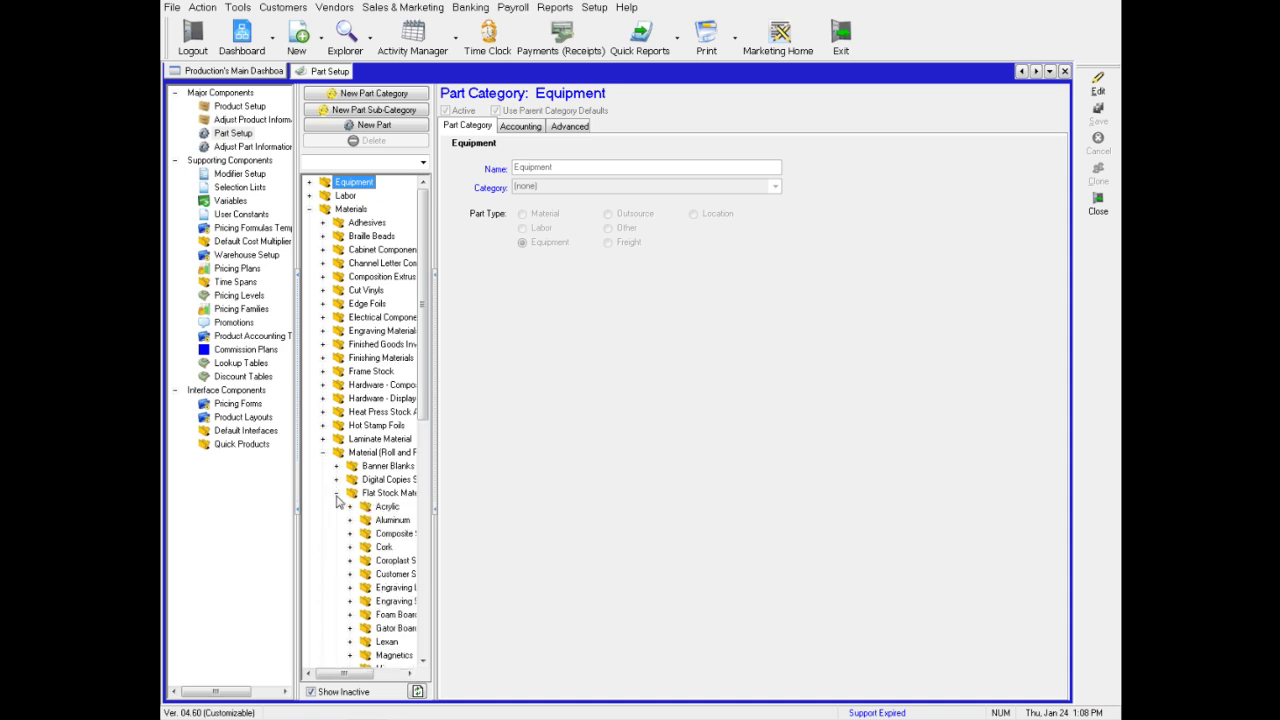
pyautogui.moveTo(425, 422); pyautogui.dragTo(426, 437)
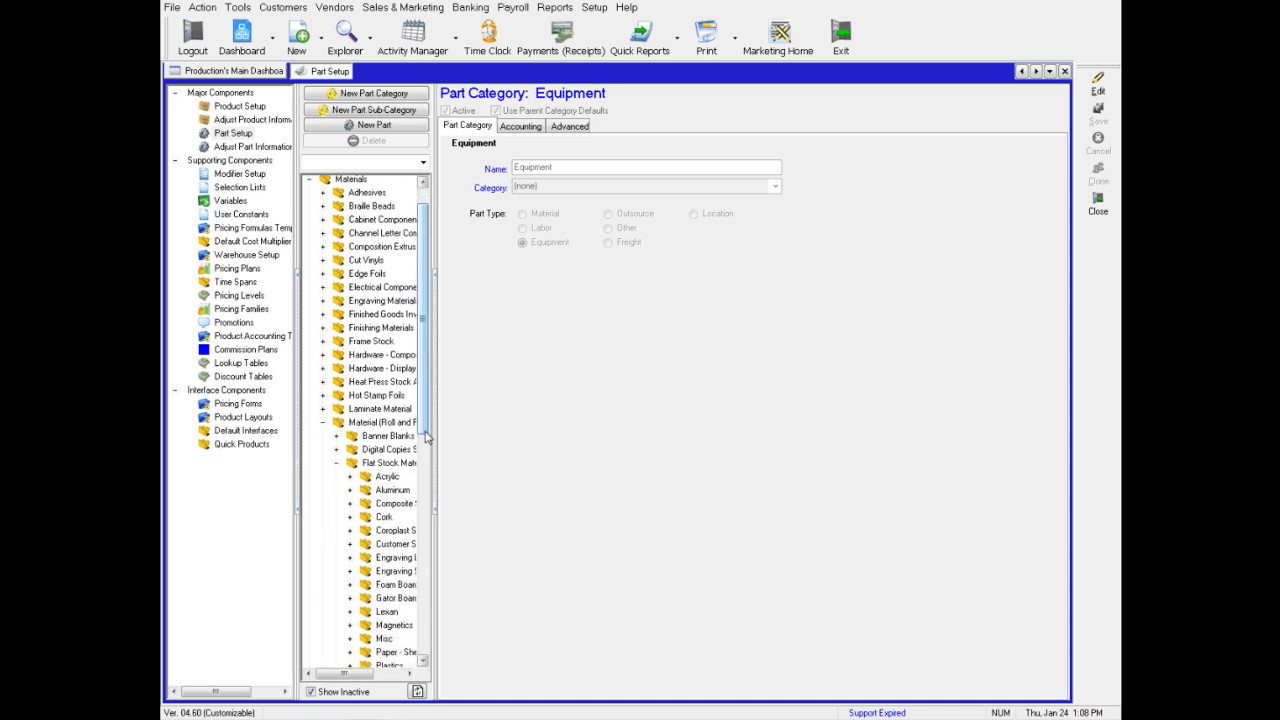
pyautogui.click(350, 517)
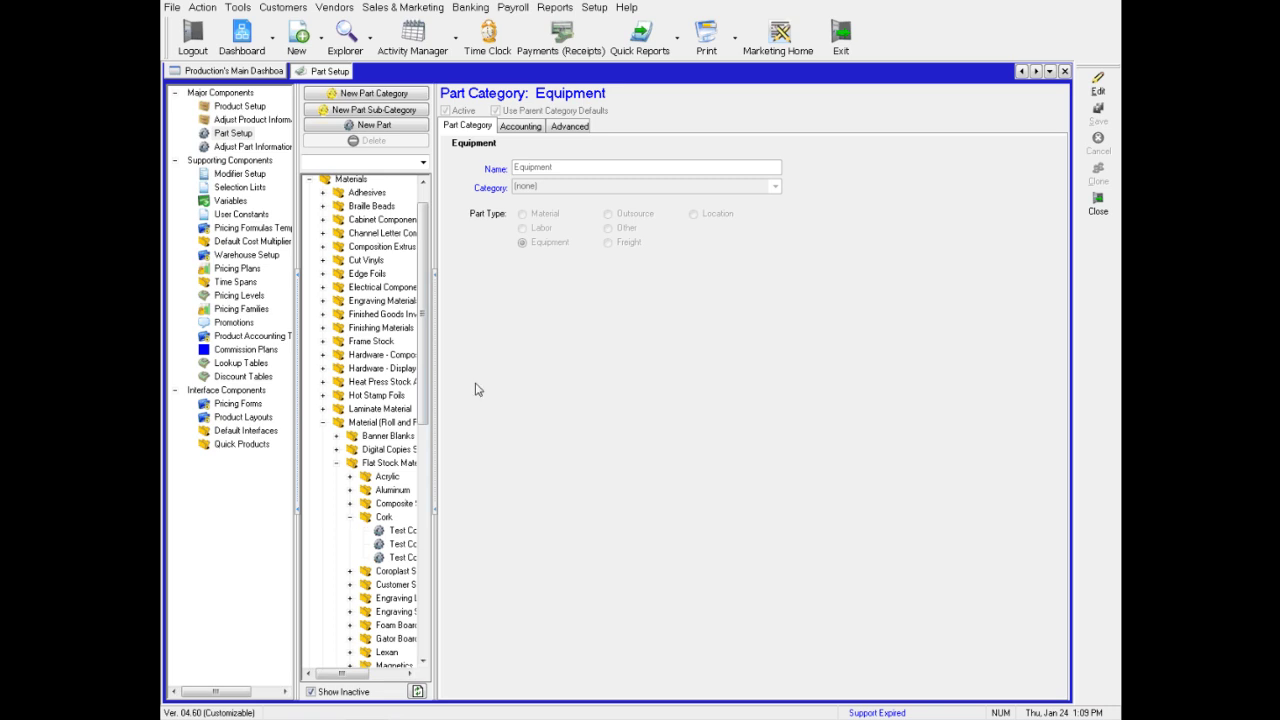
# - Open a second pricing setup window and switch it to Selection Lists
pyautogui.click(594, 10)
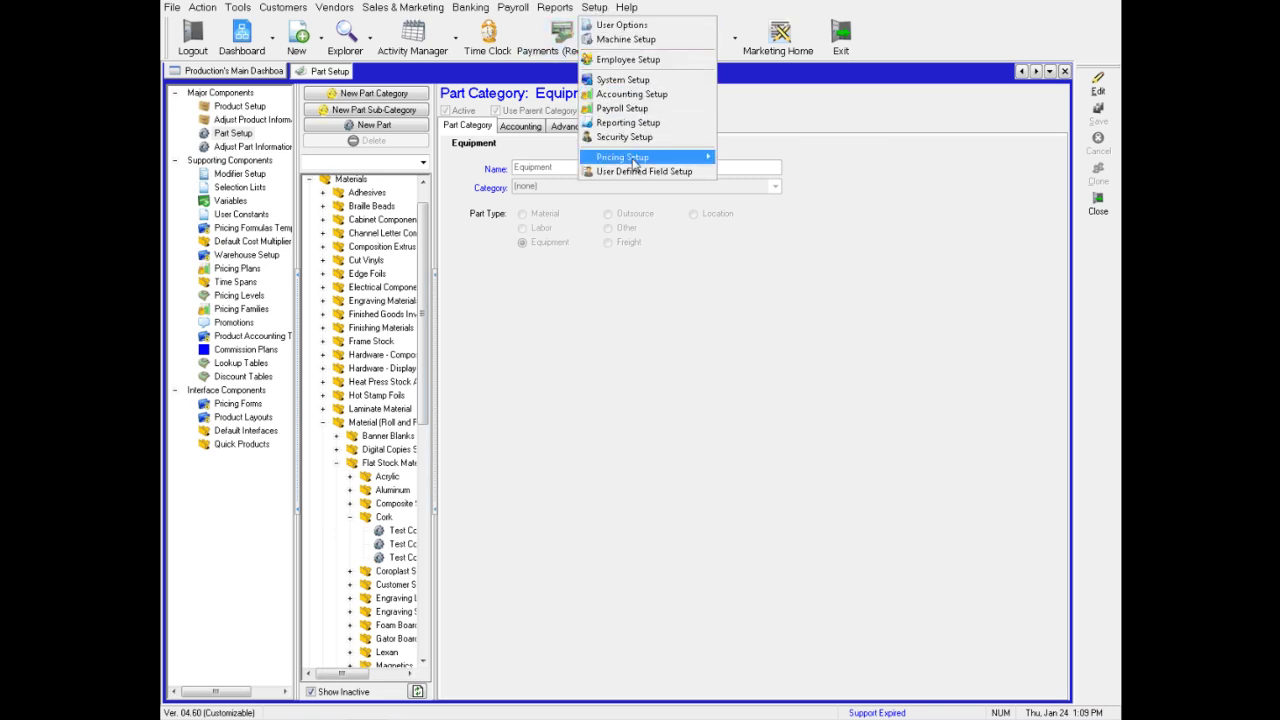
pyautogui.moveTo(632, 162)
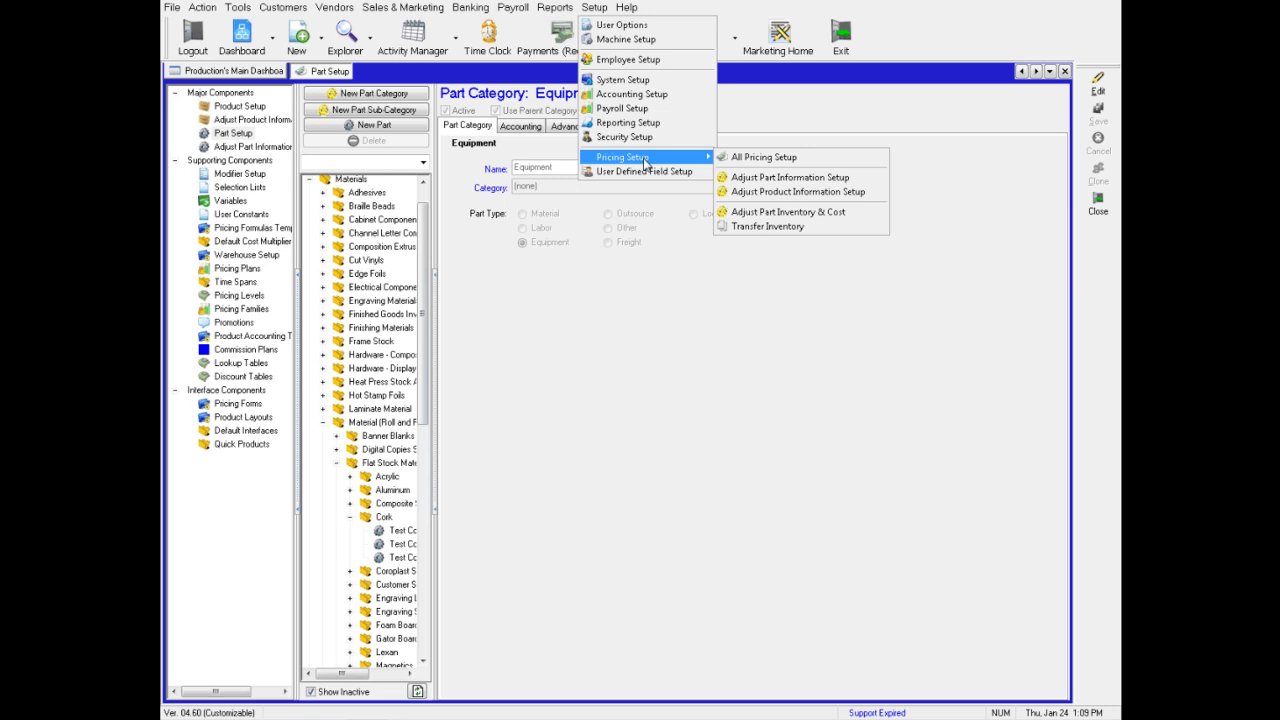
pyautogui.click(762, 162)
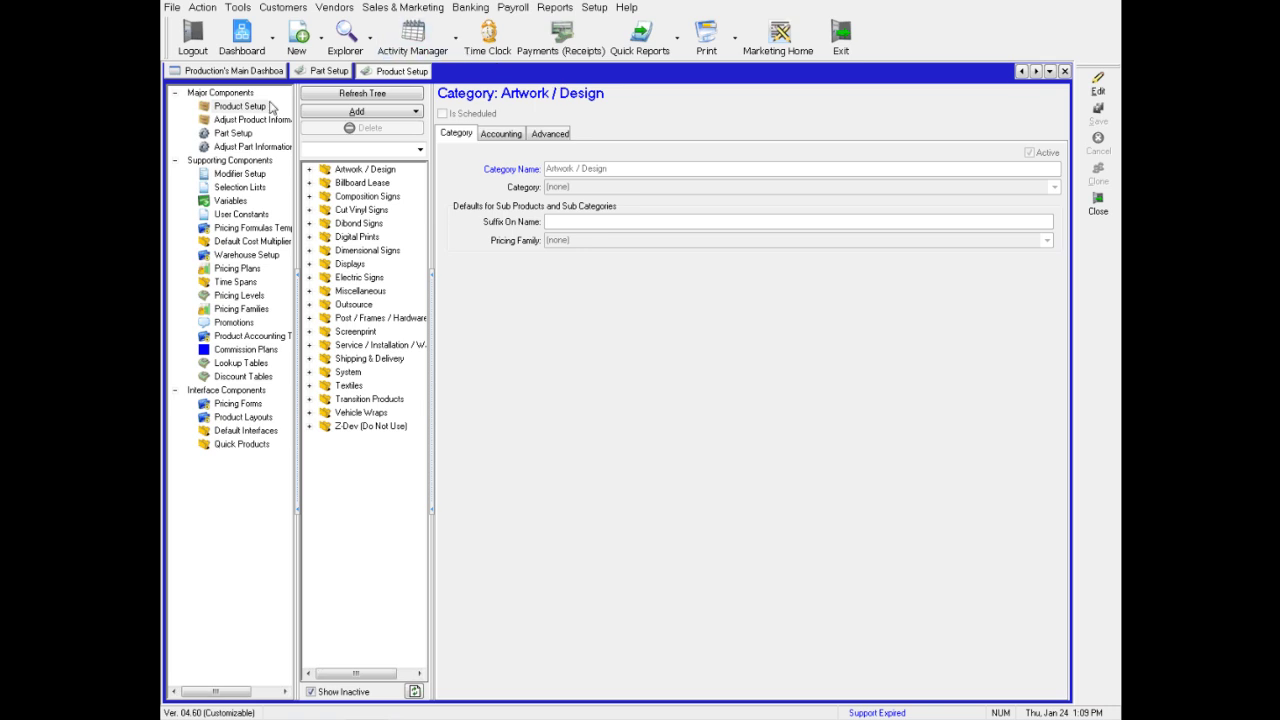
pyautogui.click(223, 190)
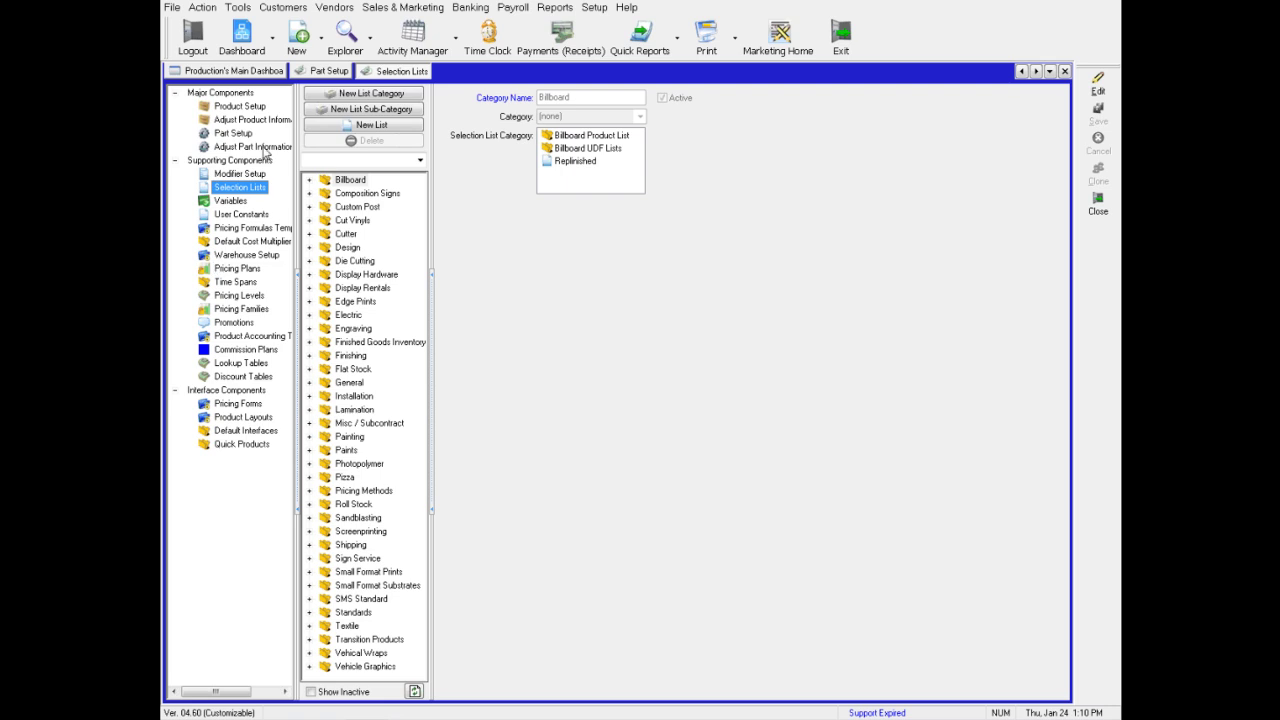
# - Expand Flat Stock and its Flat Stock Substrates sub-category, widening the tree so the list names are readable
pyautogui.click(309, 370)
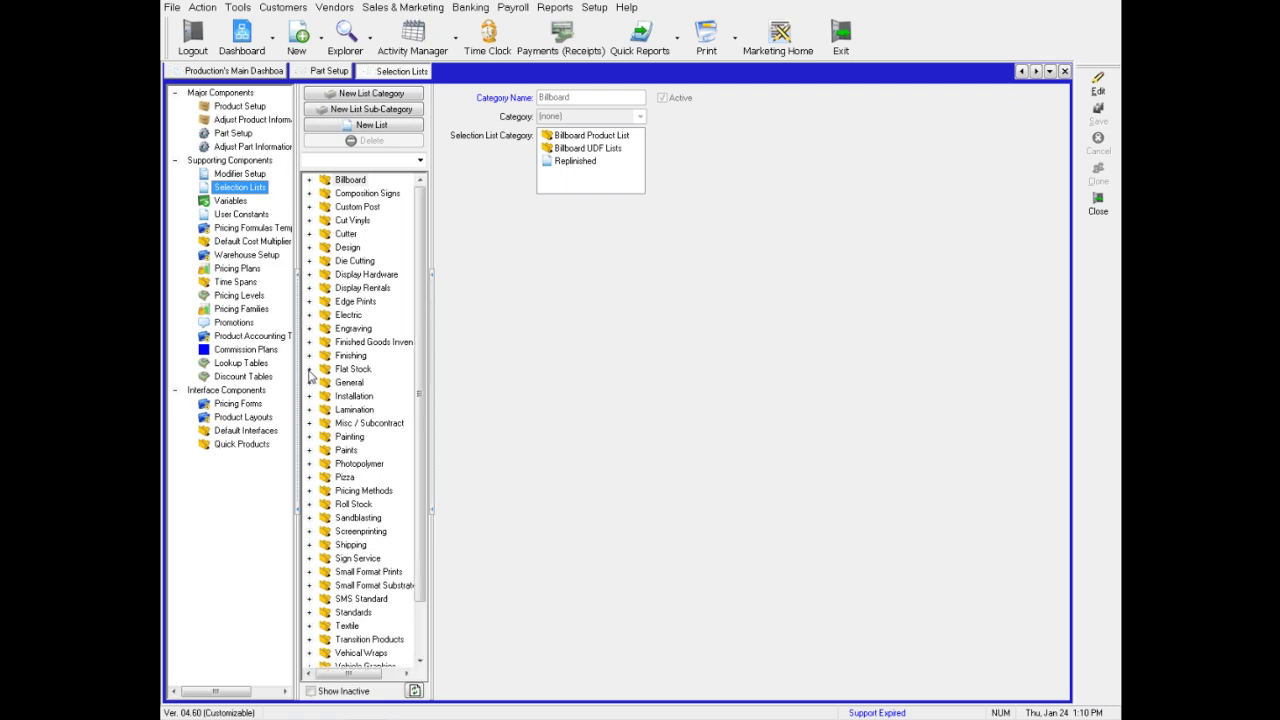
pyautogui.moveTo(434, 378); pyautogui.dragTo(470, 381)
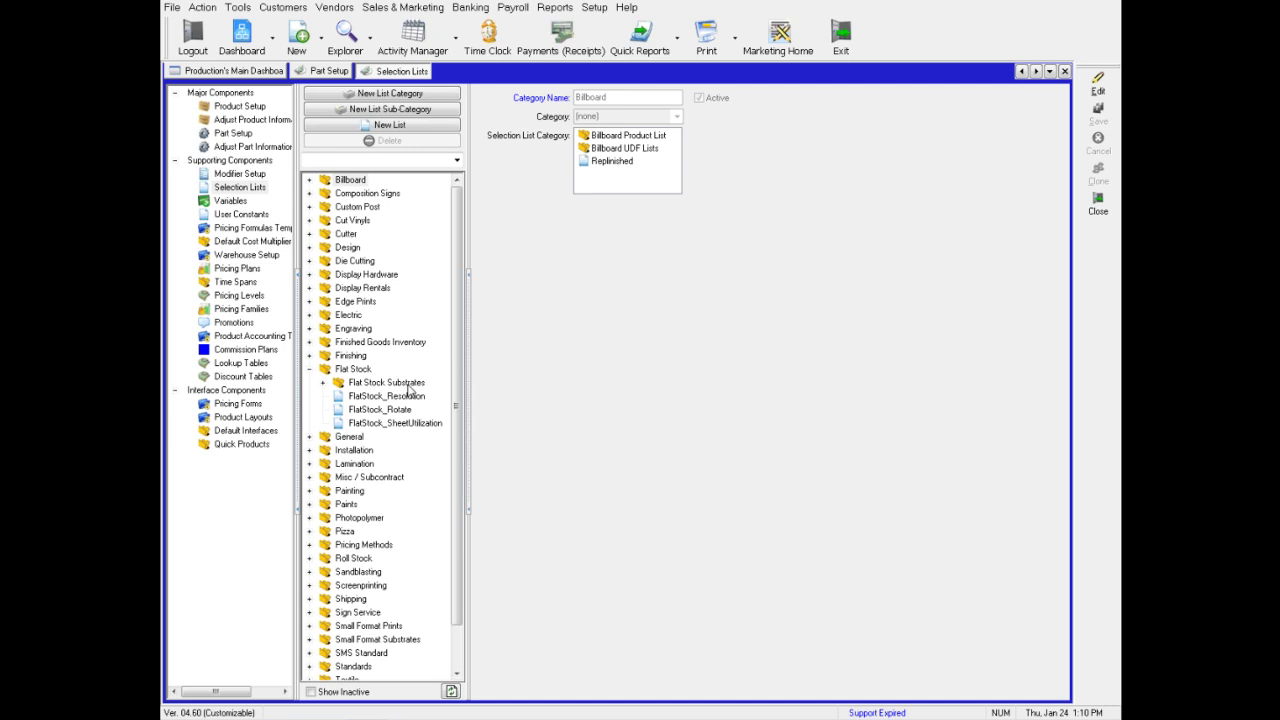
pyautogui.click(323, 383)
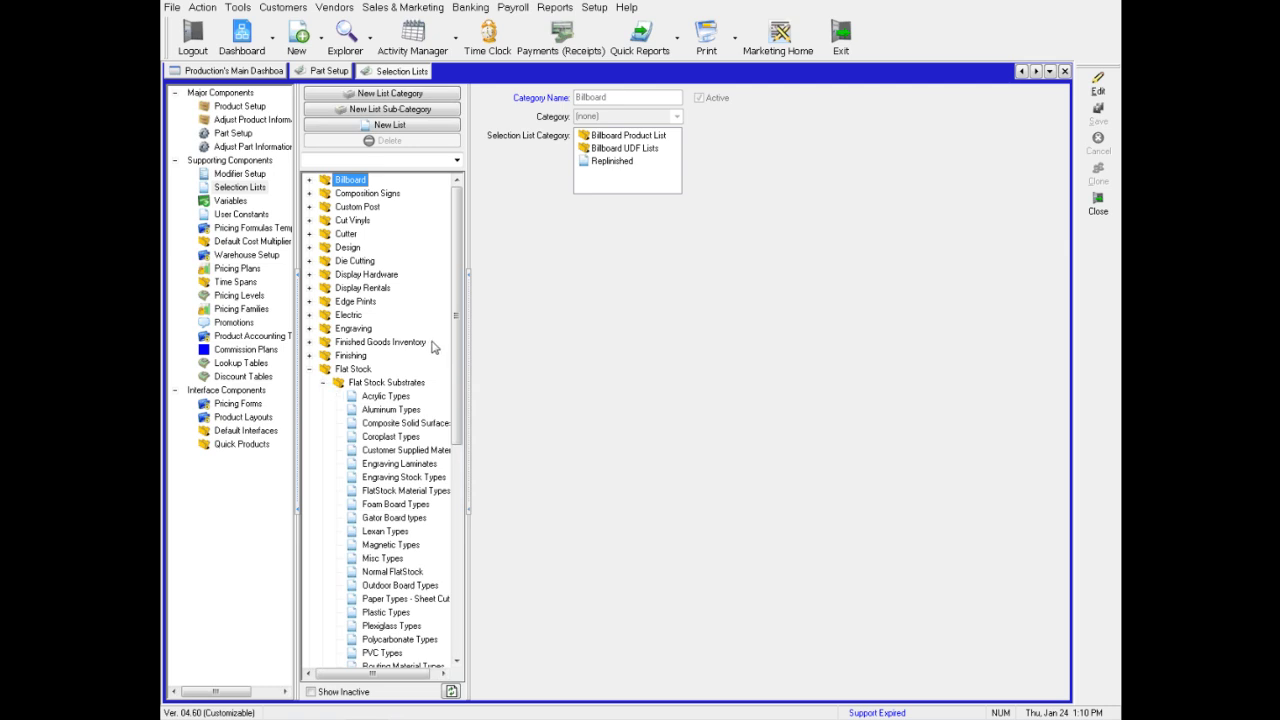
pyautogui.moveTo(455, 328); pyautogui.dragTo(456, 374)
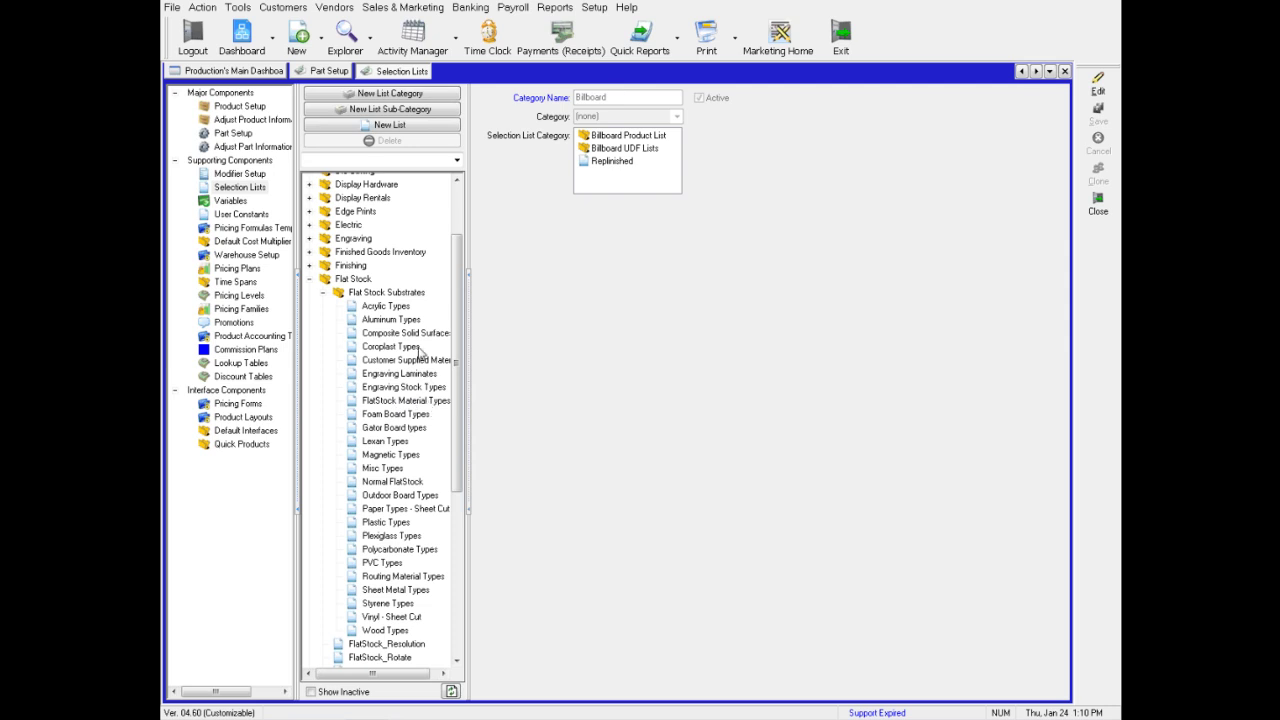
# - Review how the Acrylic Types, Coroplast Types and FlatStock Material Types selection lists are set up
pyautogui.click(380, 307)
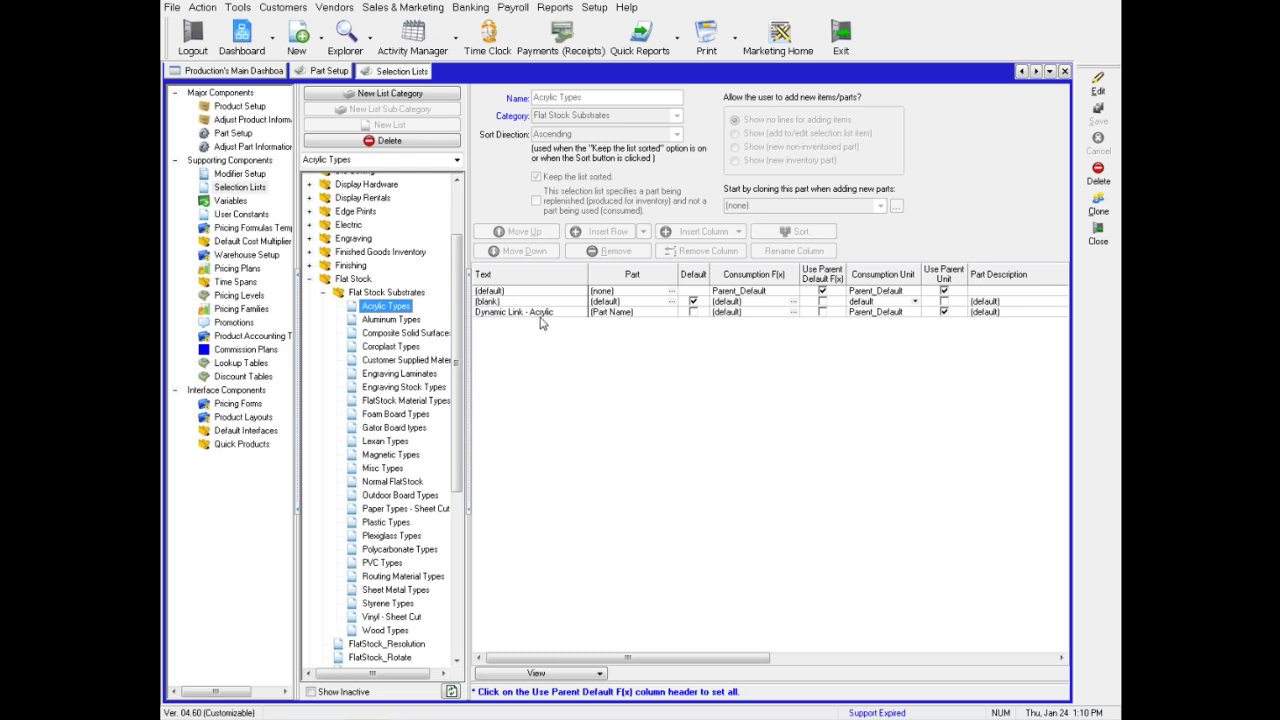
pyautogui.click(385, 349)
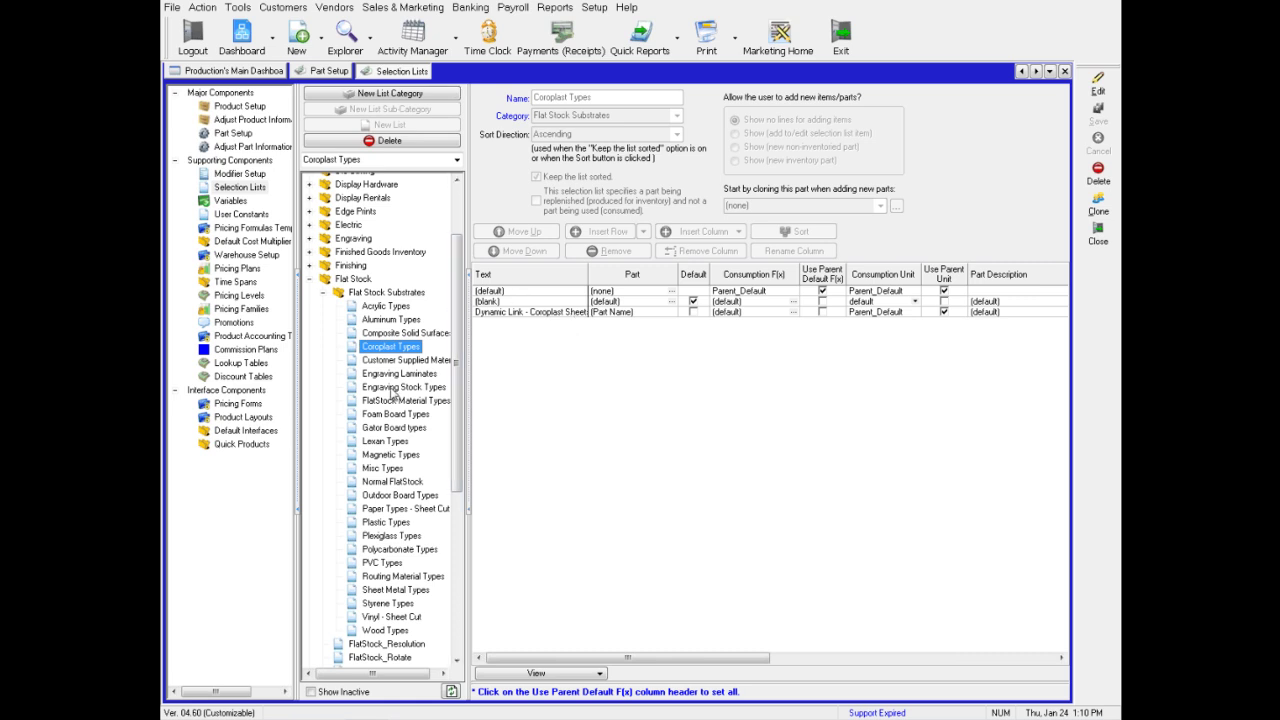
pyautogui.click(381, 402)
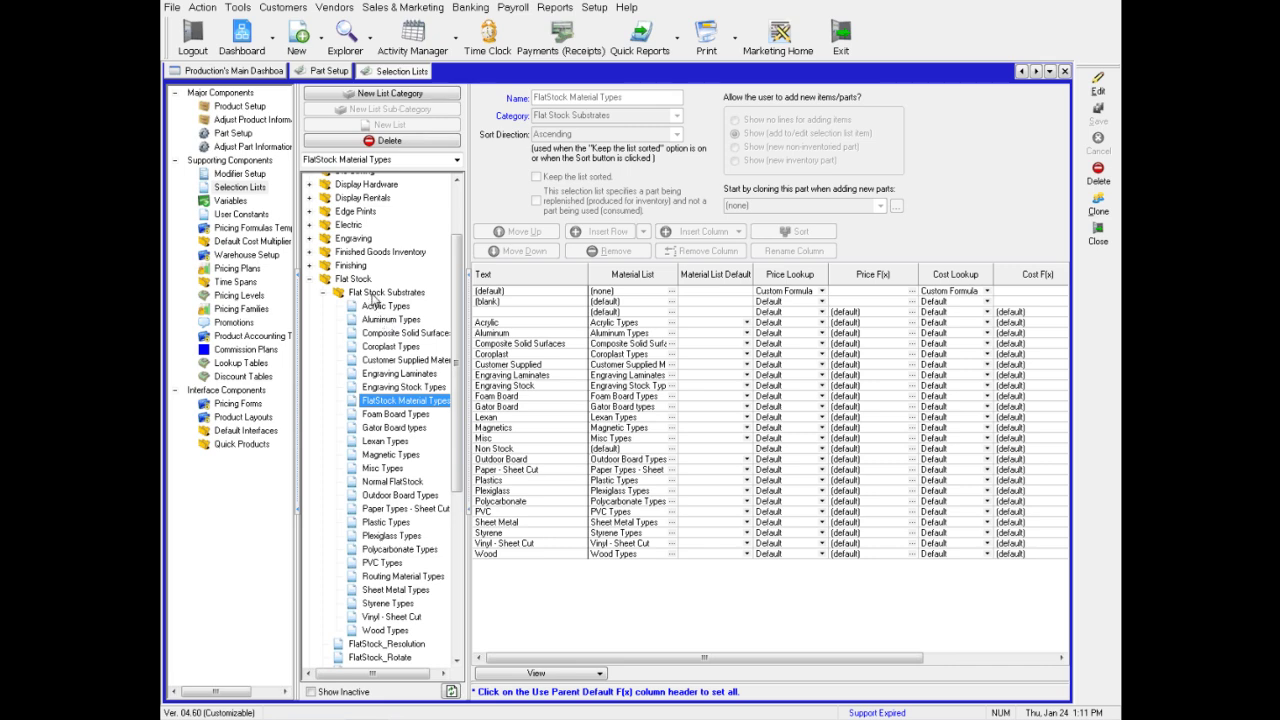
# - Create a new selection list named Cork Types in the Flat Stock Substrates category
pyautogui.doubleClick(372, 294)
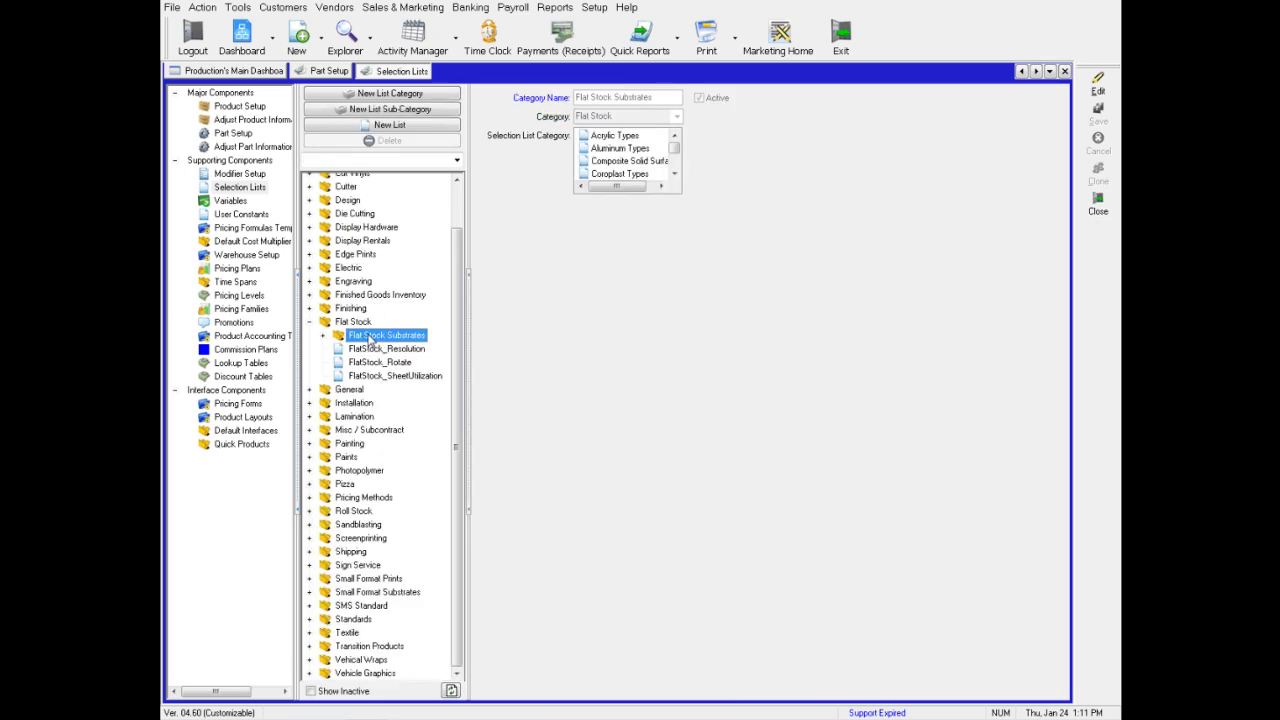
pyautogui.click(381, 128)
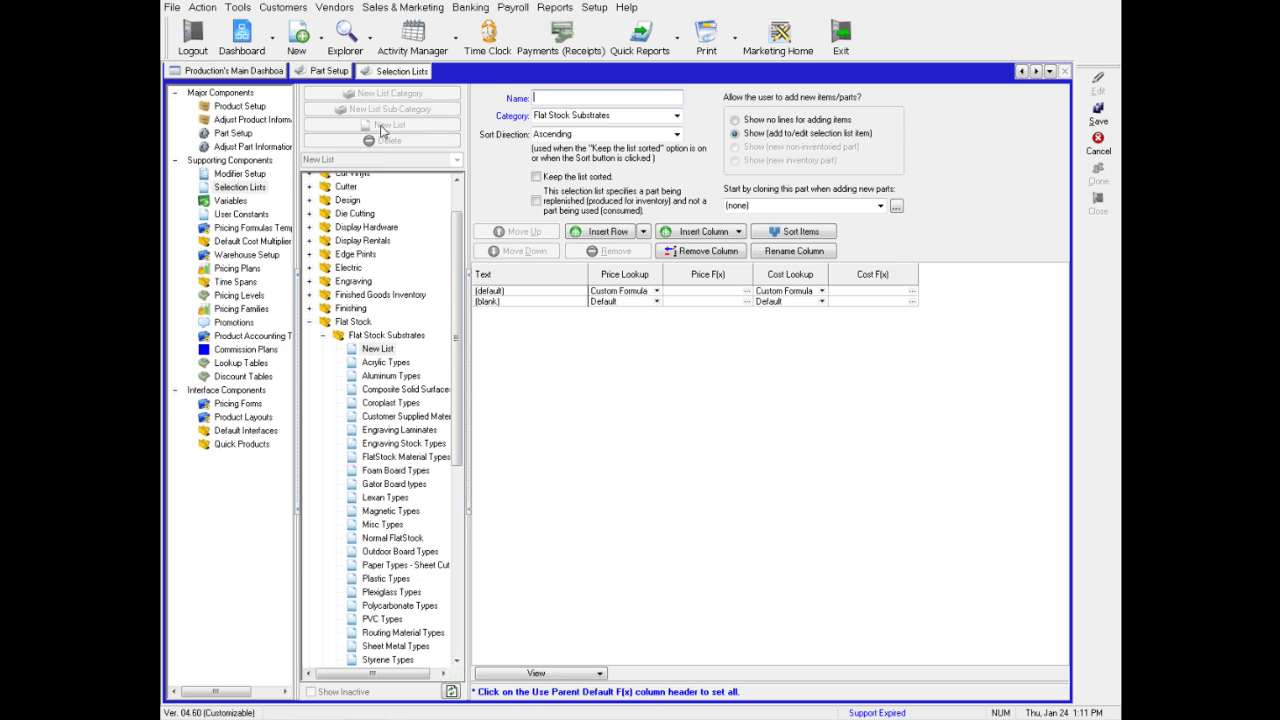
pyautogui.write('Cork Types')
# - Add the Cork part category to the Cork Types list as a dynamic part category
pyautogui.click(644, 232)
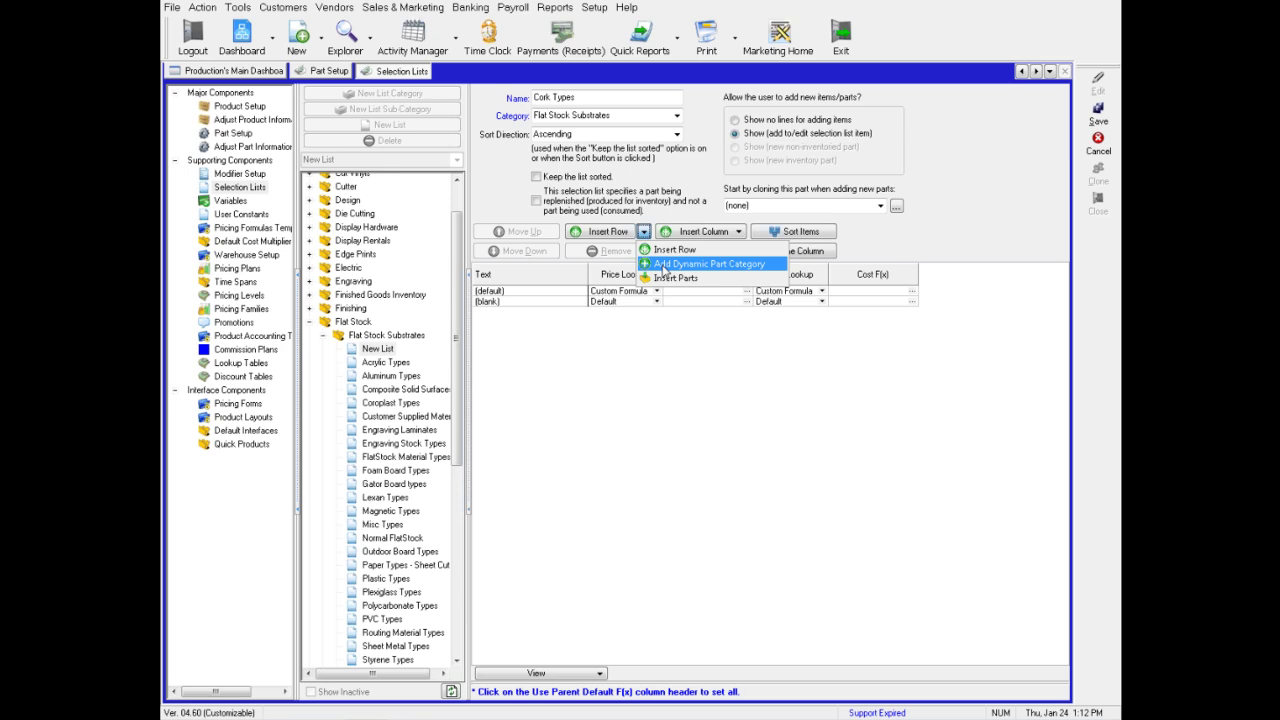
pyautogui.click(662, 266)
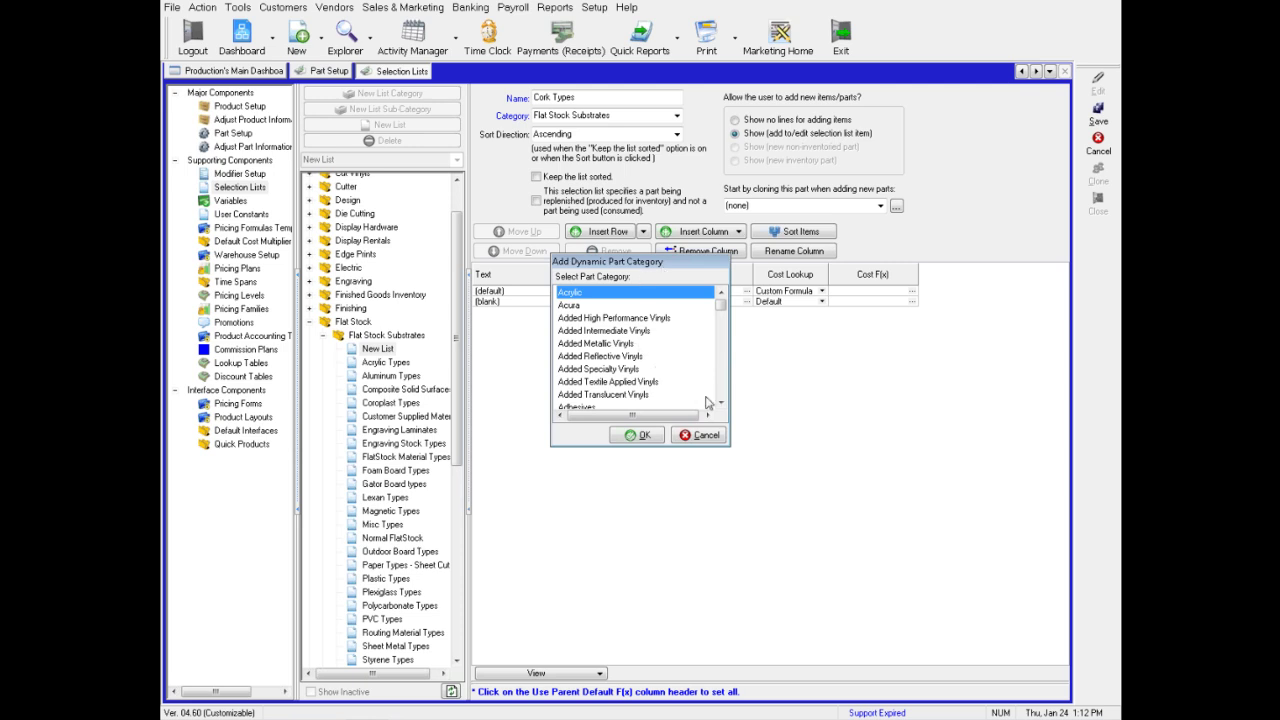
pyautogui.click(720, 402)
pyautogui.click(720, 402)
pyautogui.click(720, 402)
pyautogui.click(720, 402)
pyautogui.click(720, 402)
pyautogui.click(720, 402)
pyautogui.click(720, 402)
pyautogui.click(720, 402)
pyautogui.click(720, 402)
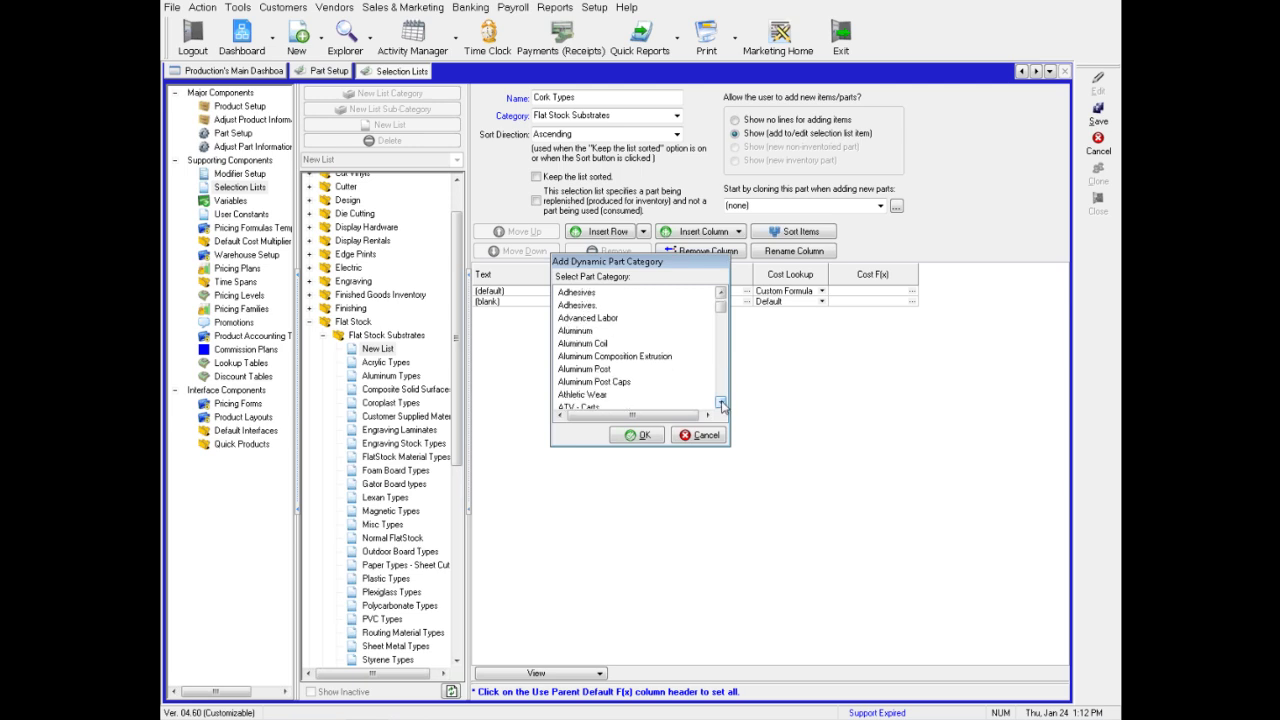
pyautogui.write('cork')
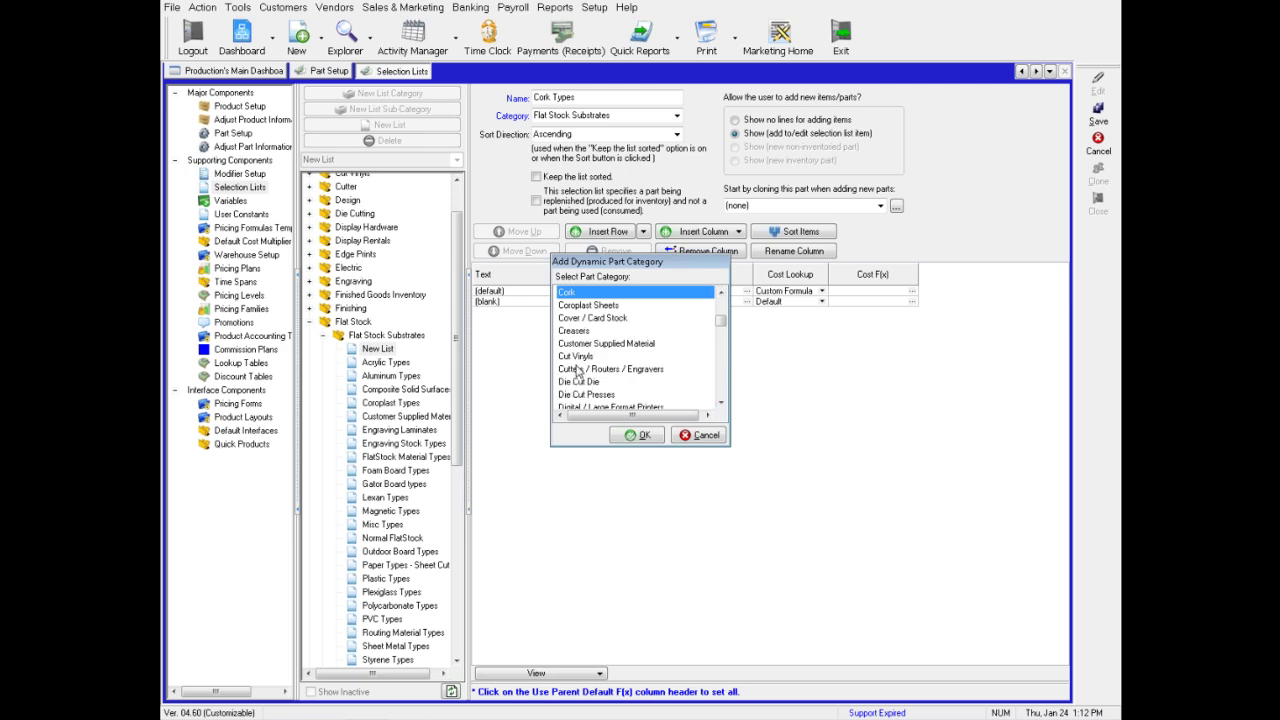
pyautogui.click(640, 437)
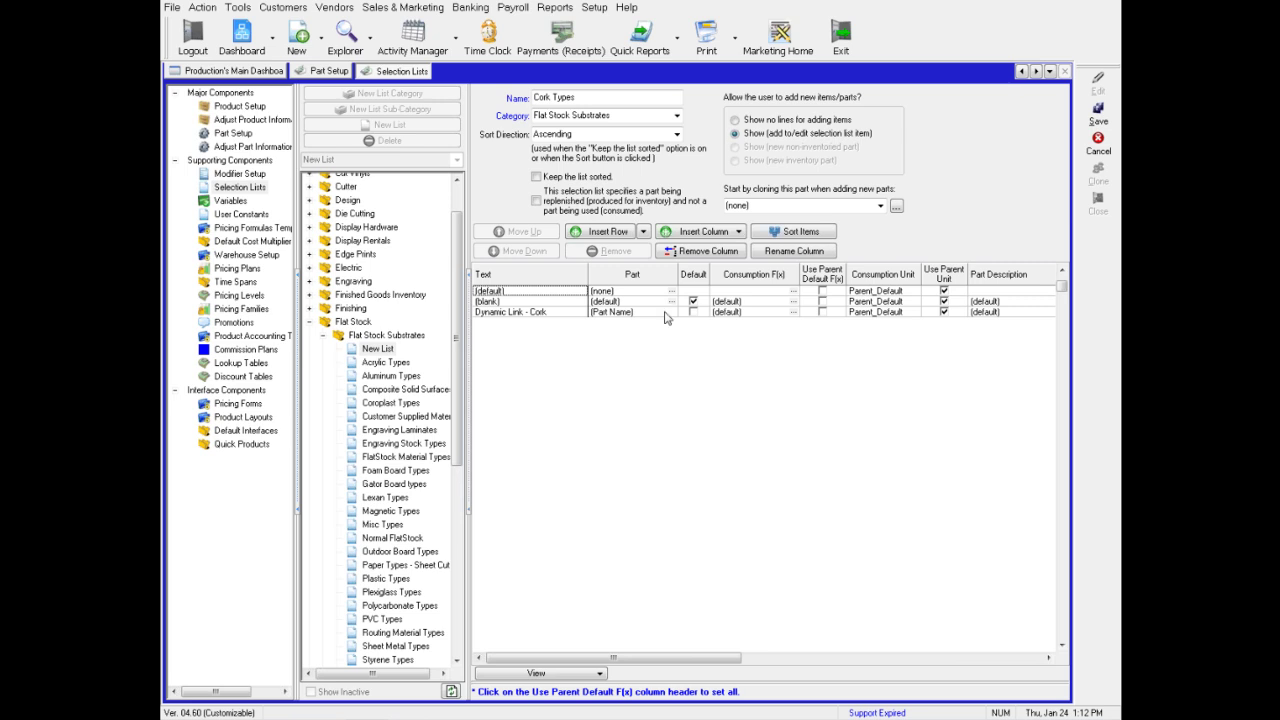
# - Enable Use Parent Default F(x) on the (default) row of Cork Types and save the list
pyautogui.click(822, 291)
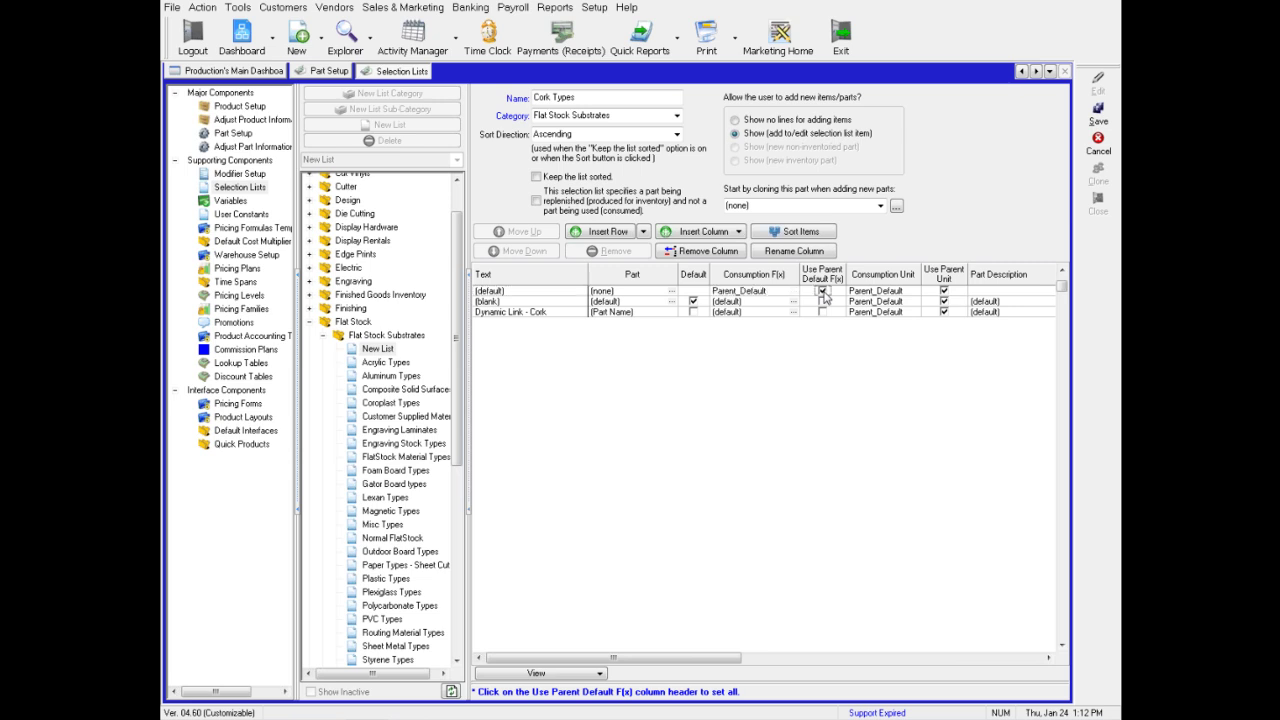
pyautogui.click(1098, 116)
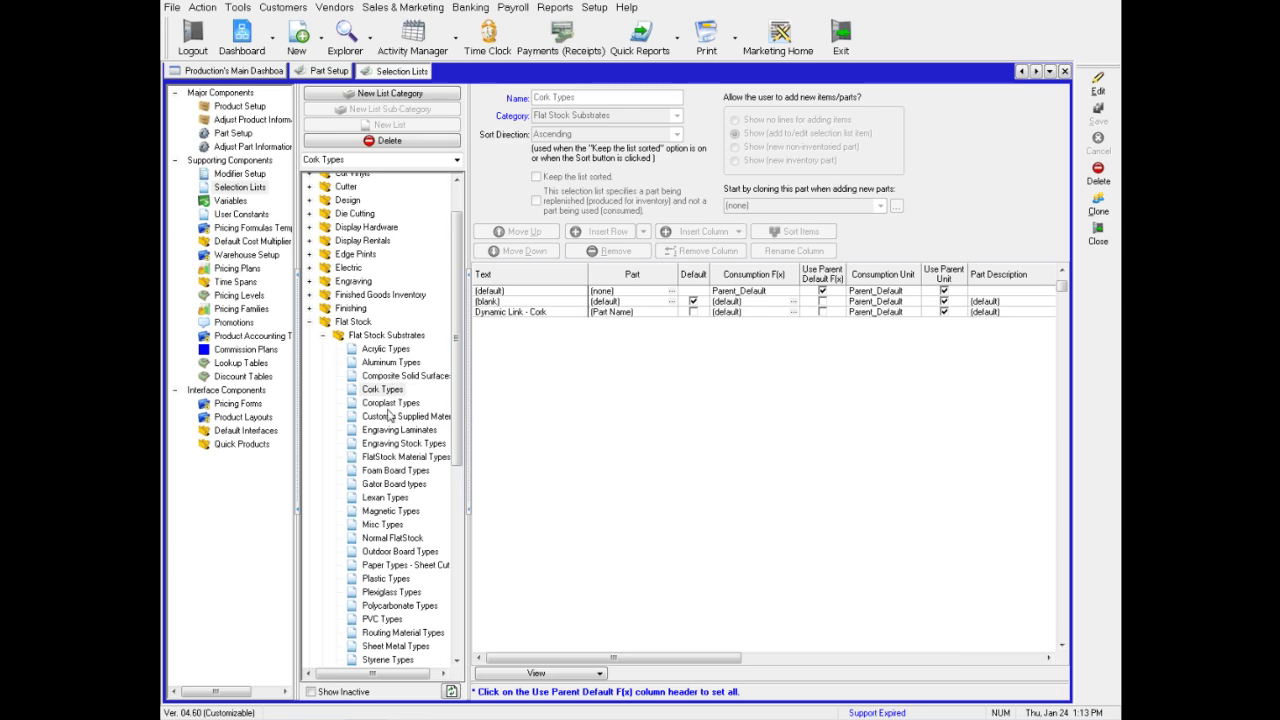
# - Edit the FlatStock Material Types list and insert a new row with the text Cork
pyautogui.click(382, 458)
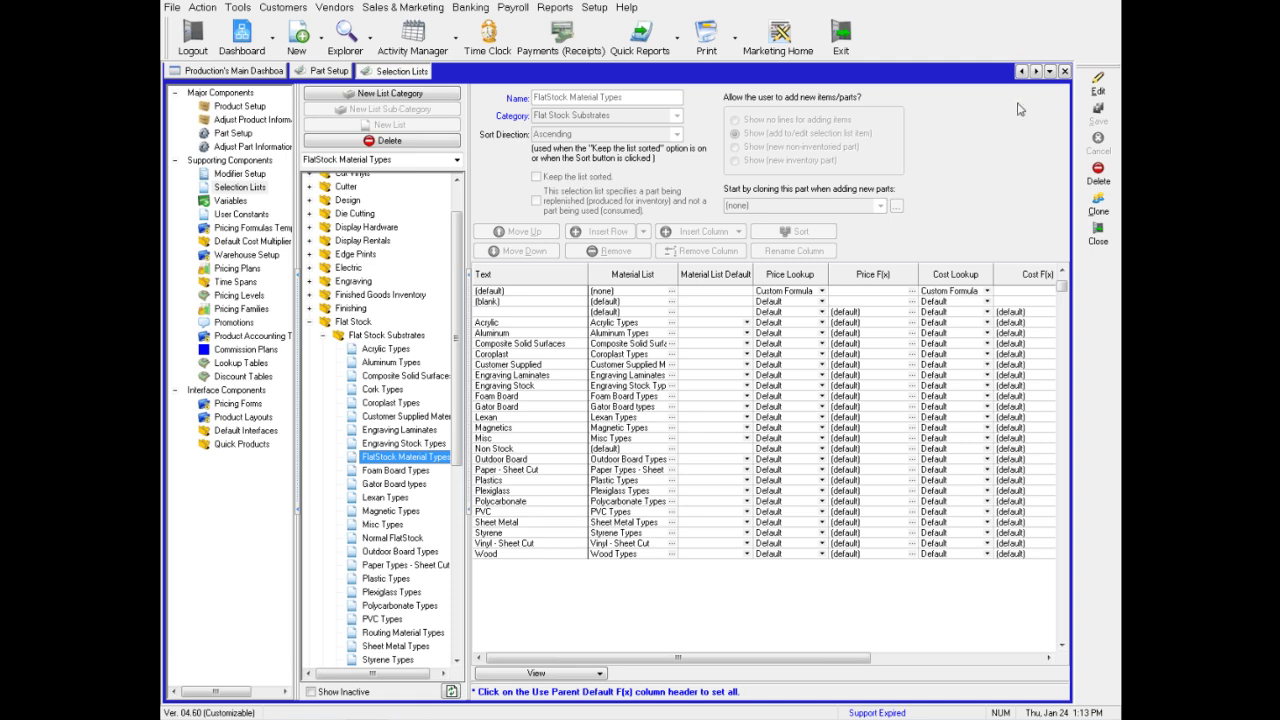
pyautogui.click(1096, 92)
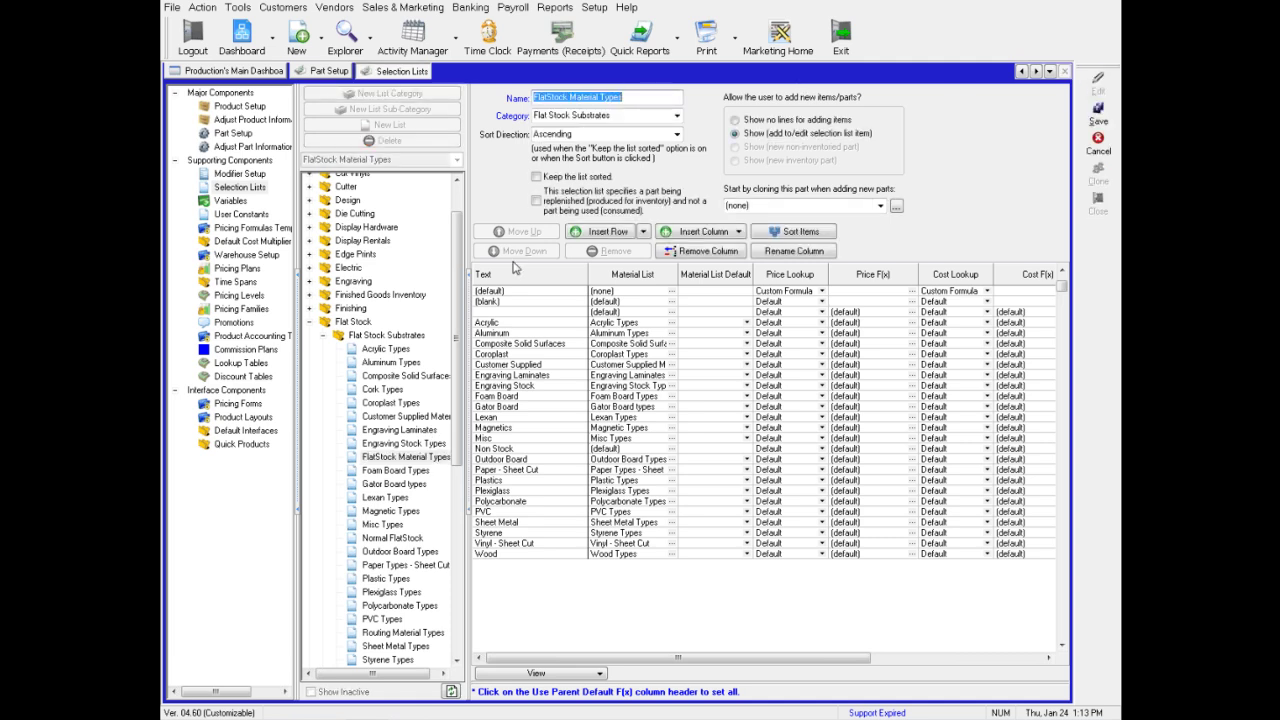
pyautogui.click(589, 236)
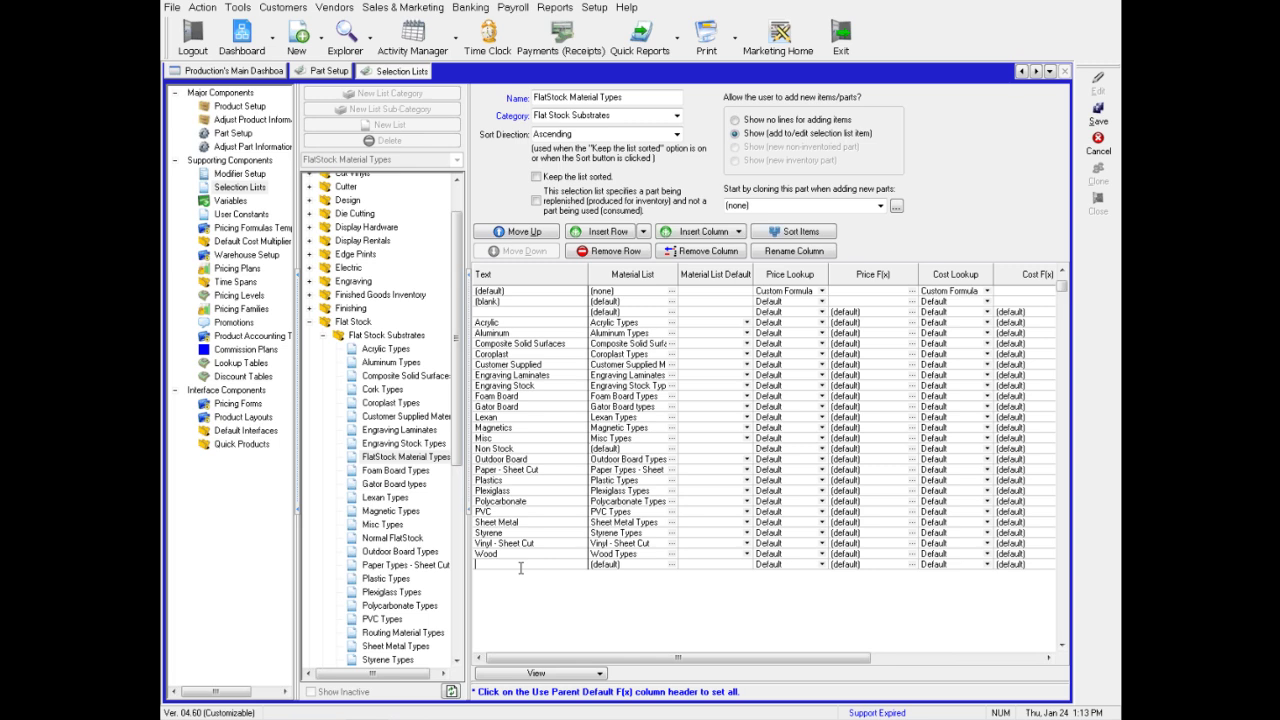
pyautogui.write('Cork')
pyautogui.press('Tab')
pyautogui.write('Cork')
pyautogui.press('BackSpace')
pyautogui.press('BackSpace')
pyautogui.press('BackSpace')
pyautogui.press('BackSpace')
pyautogui.press('BackSpace')
# - Set the Cork row's Material List to Cork Types from Flat Stock Substrates and save the FlatStock Material Types list
pyautogui.click(670, 566)
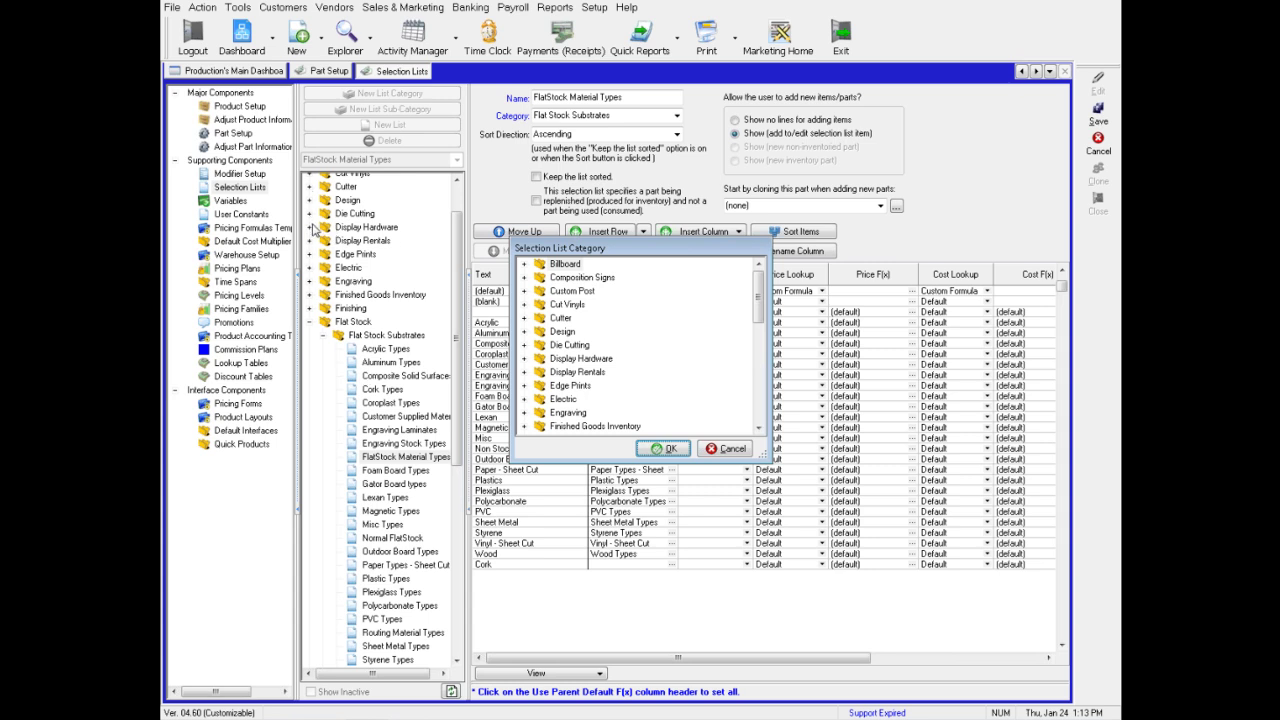
pyautogui.scroll(-2, 758, 428)
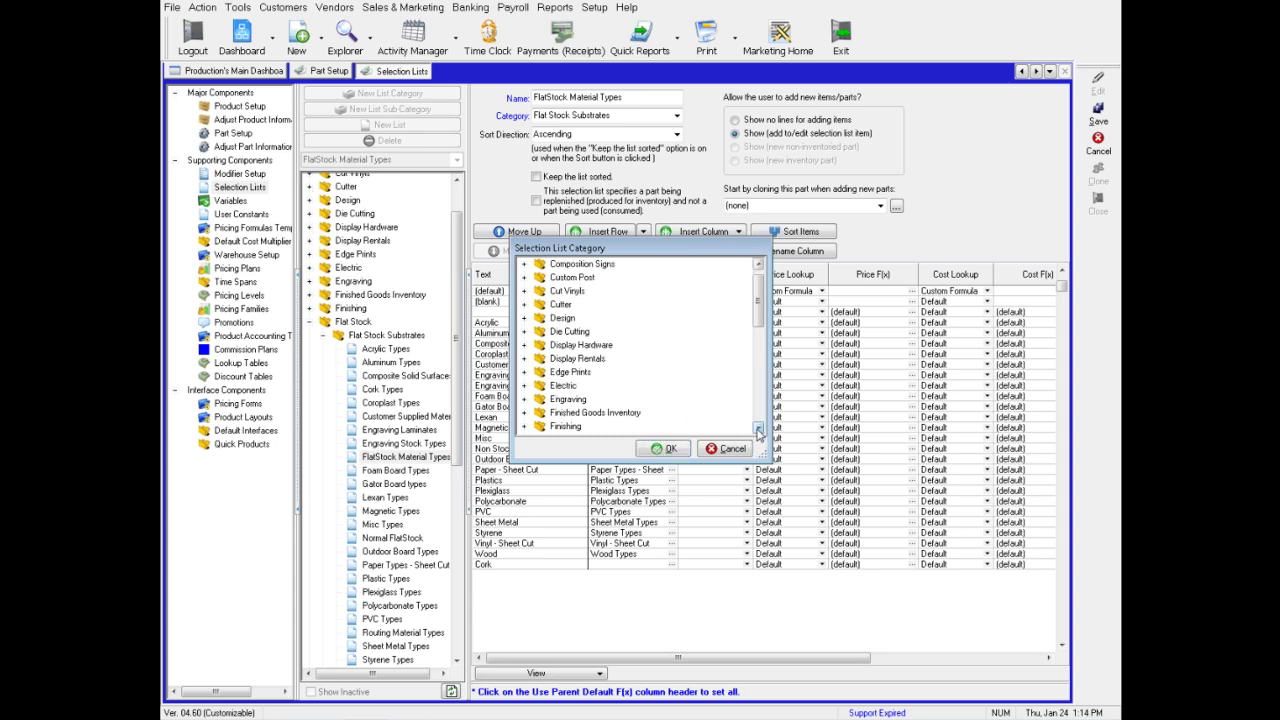
pyautogui.click(524, 372)
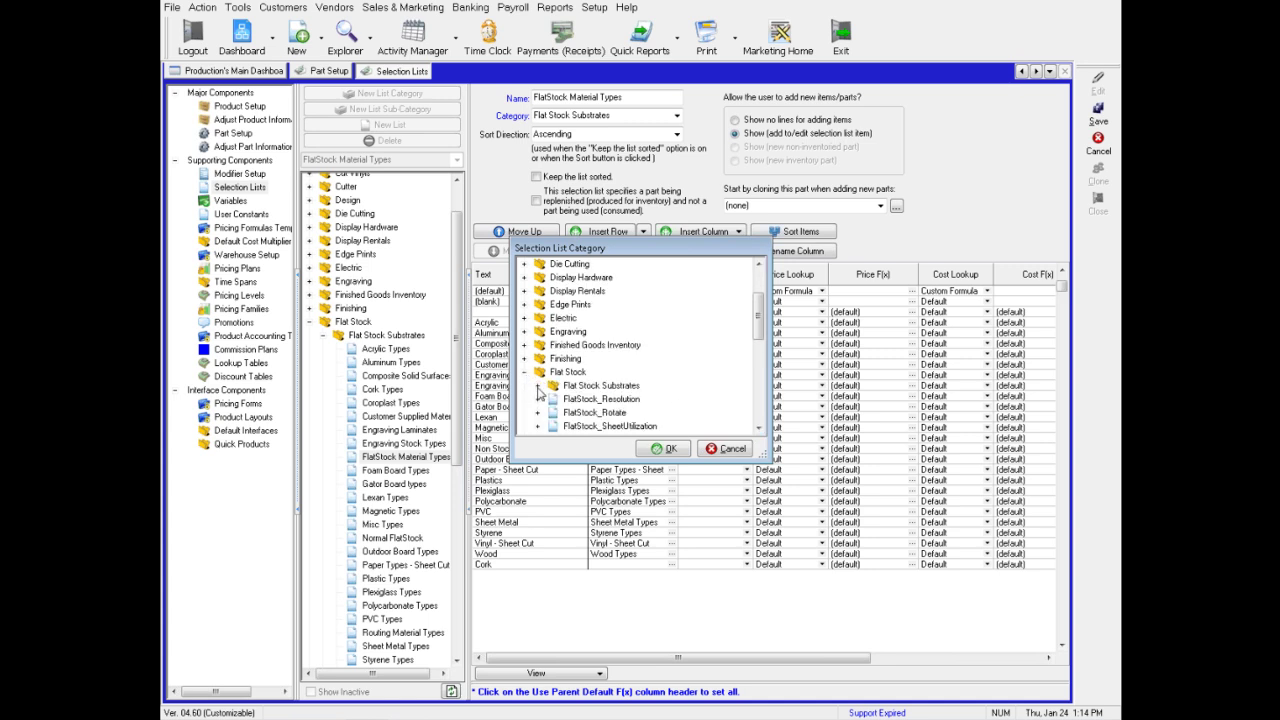
pyautogui.click(538, 386)
pyautogui.click(758, 428)
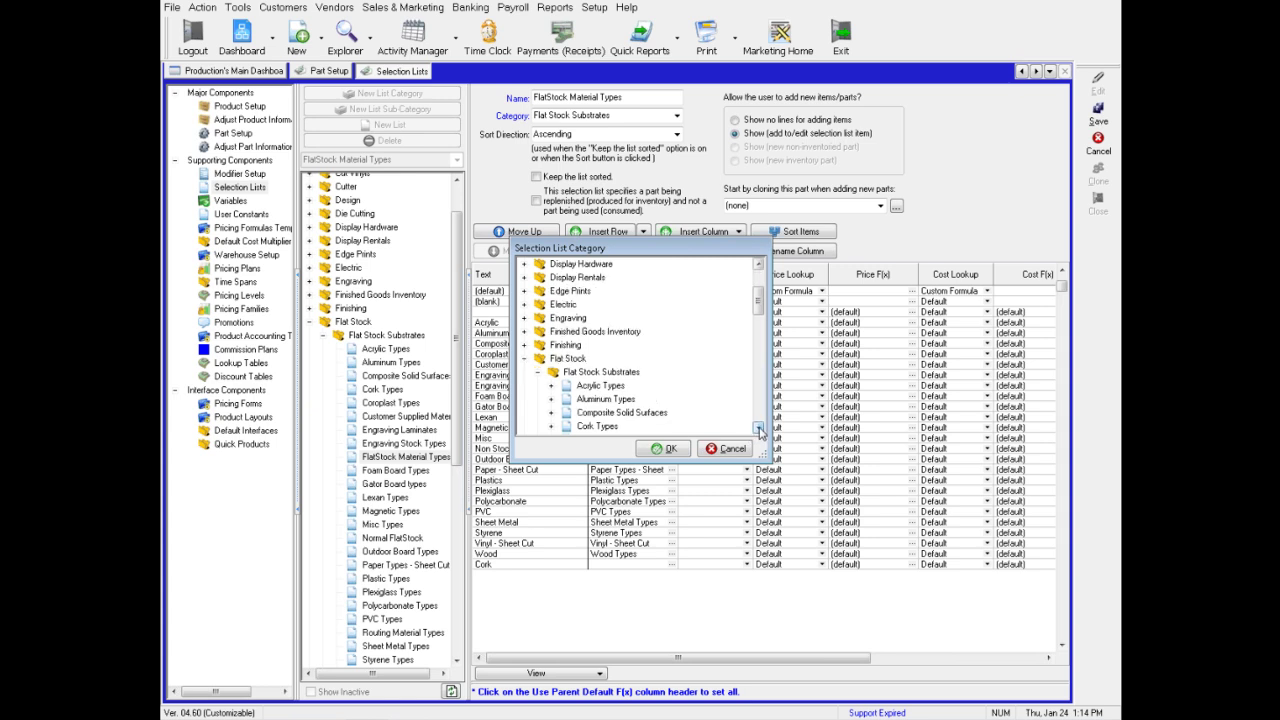
pyautogui.click(586, 428)
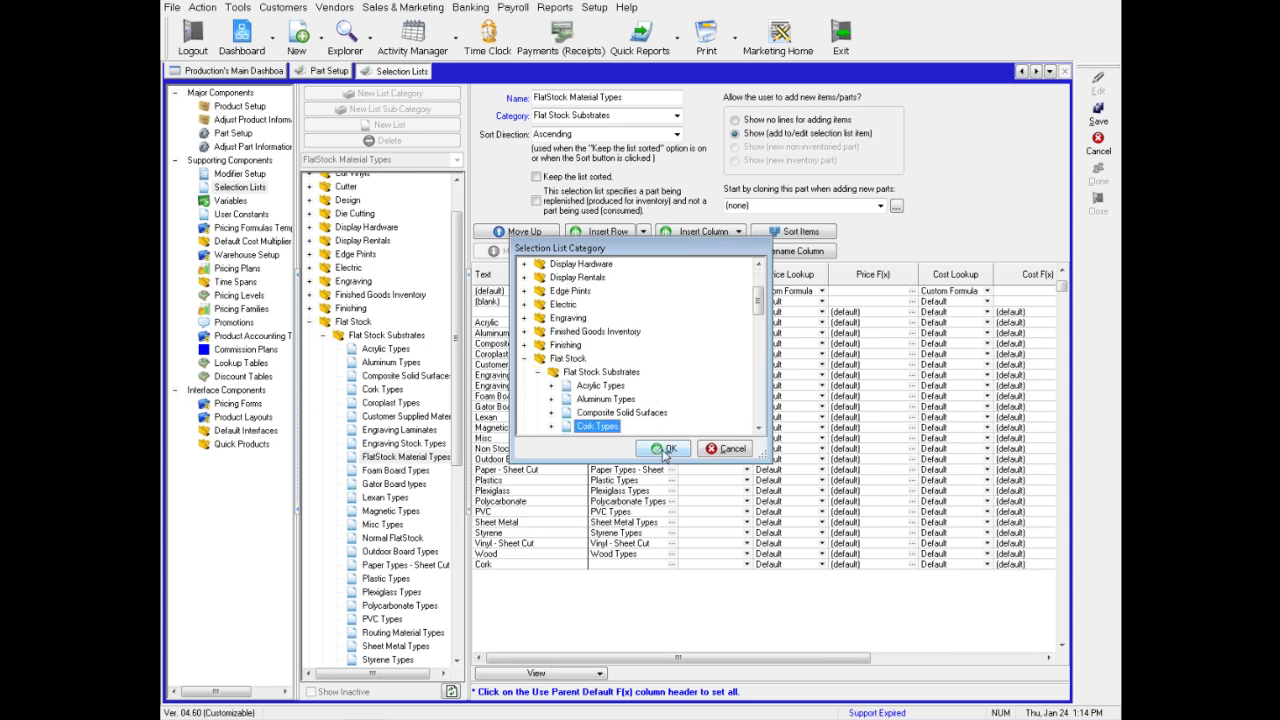
pyautogui.click(664, 450)
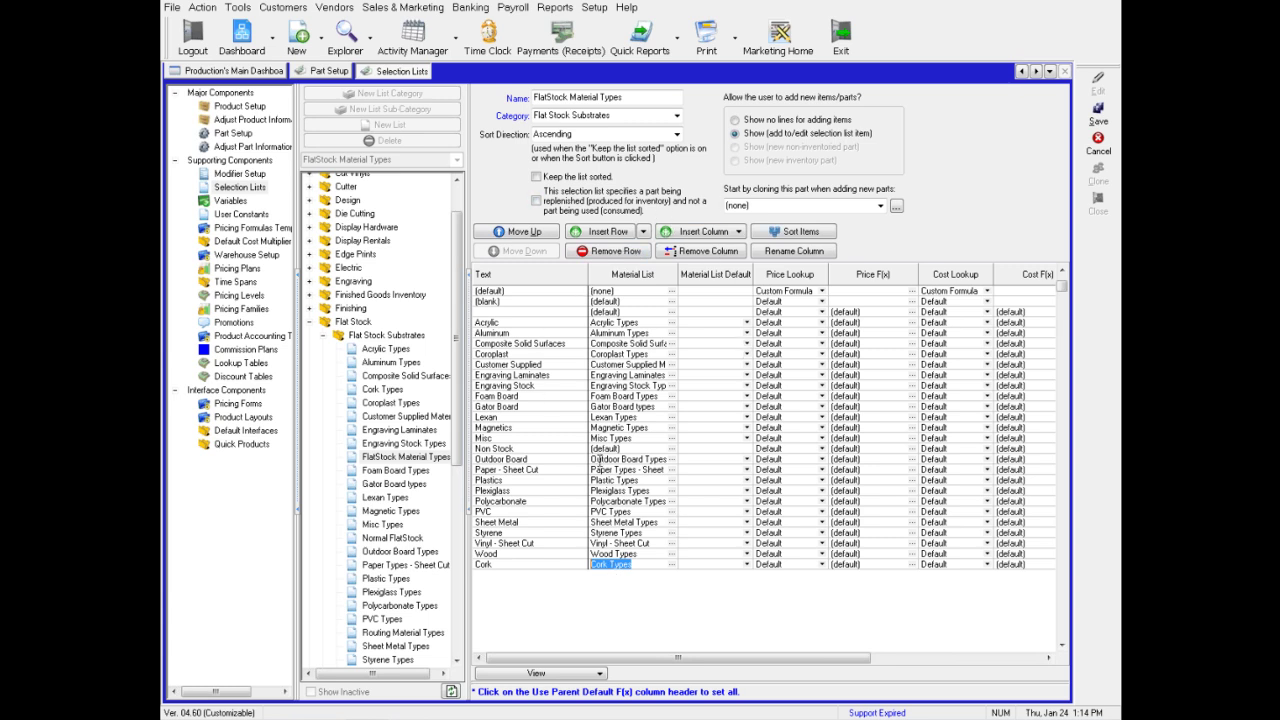
pyautogui.click(1088, 120)
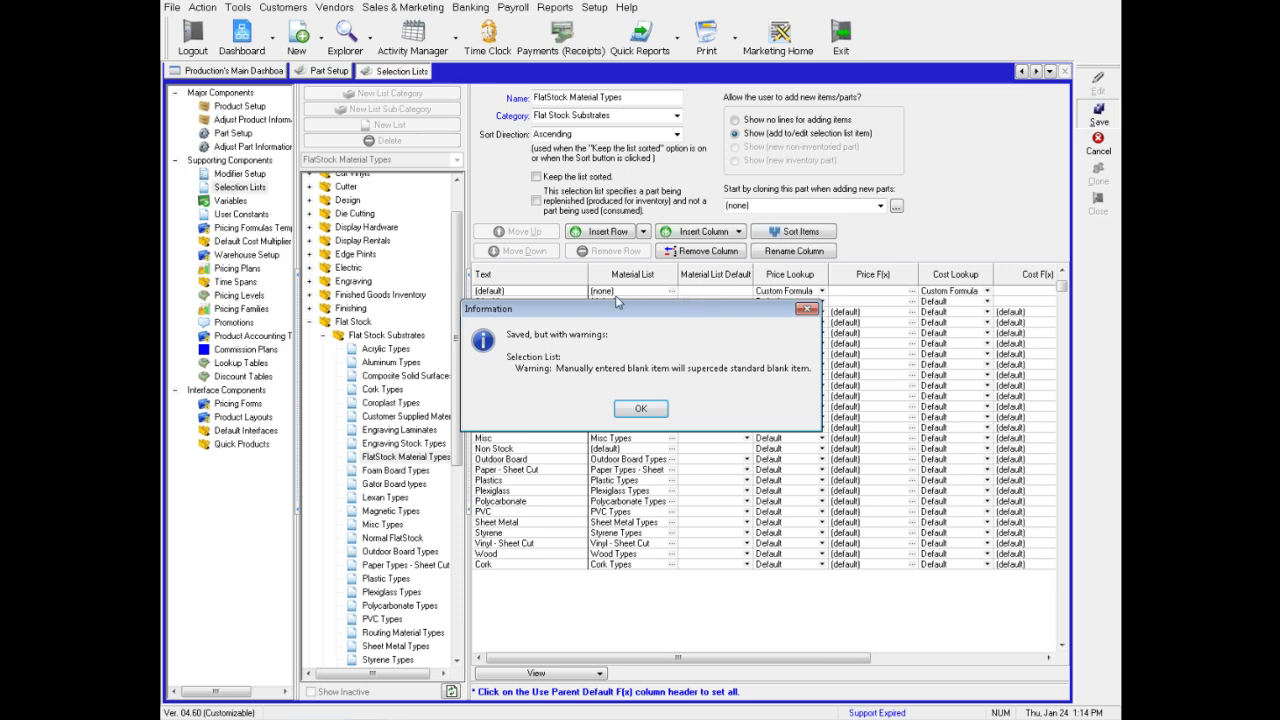
pyautogui.moveTo(607, 307); pyautogui.dragTo(651, 421)
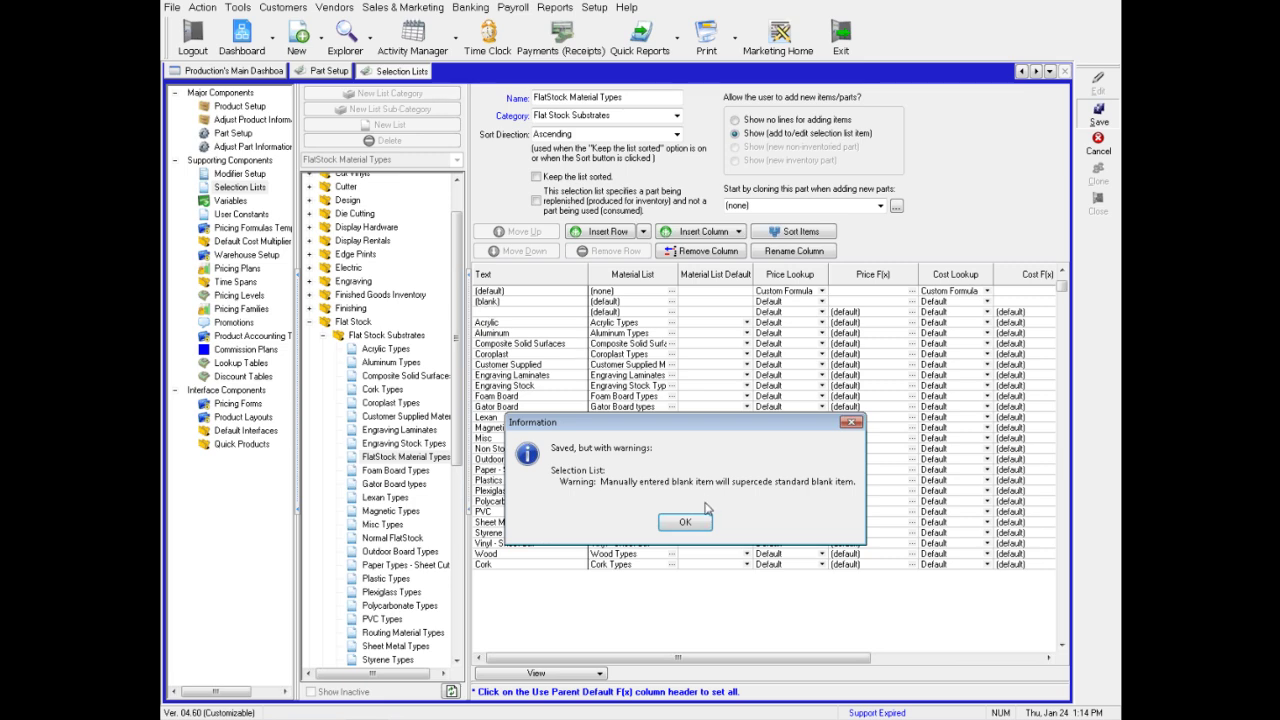
pyautogui.click(688, 525)
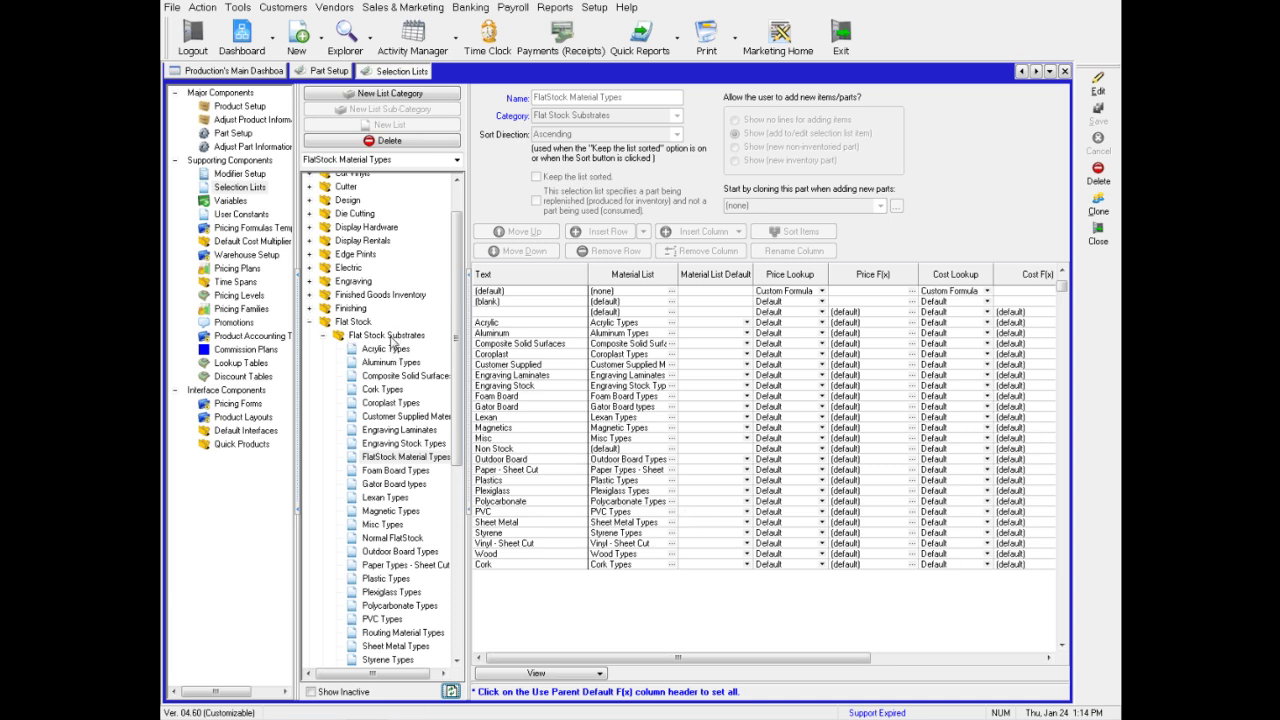
# - Create a new selection list named Flatstock Types in the Flat Stock Substrates category
pyautogui.click(393, 338)
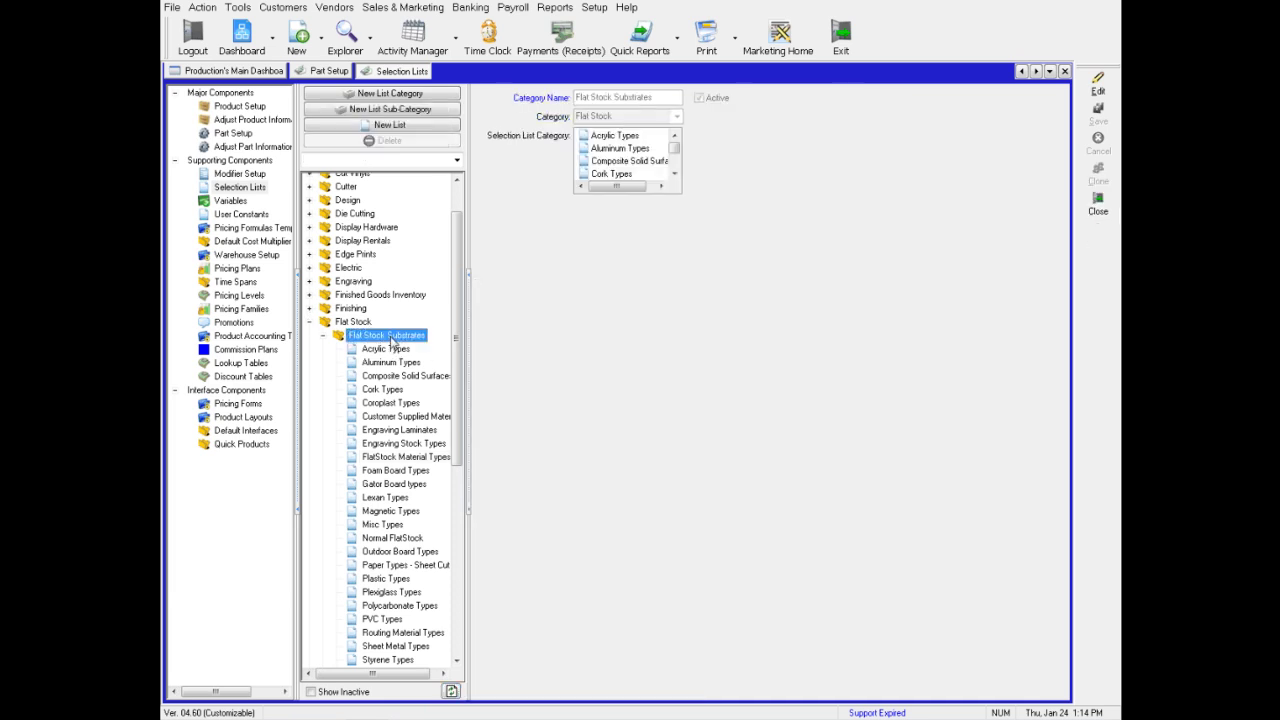
pyautogui.click(384, 128)
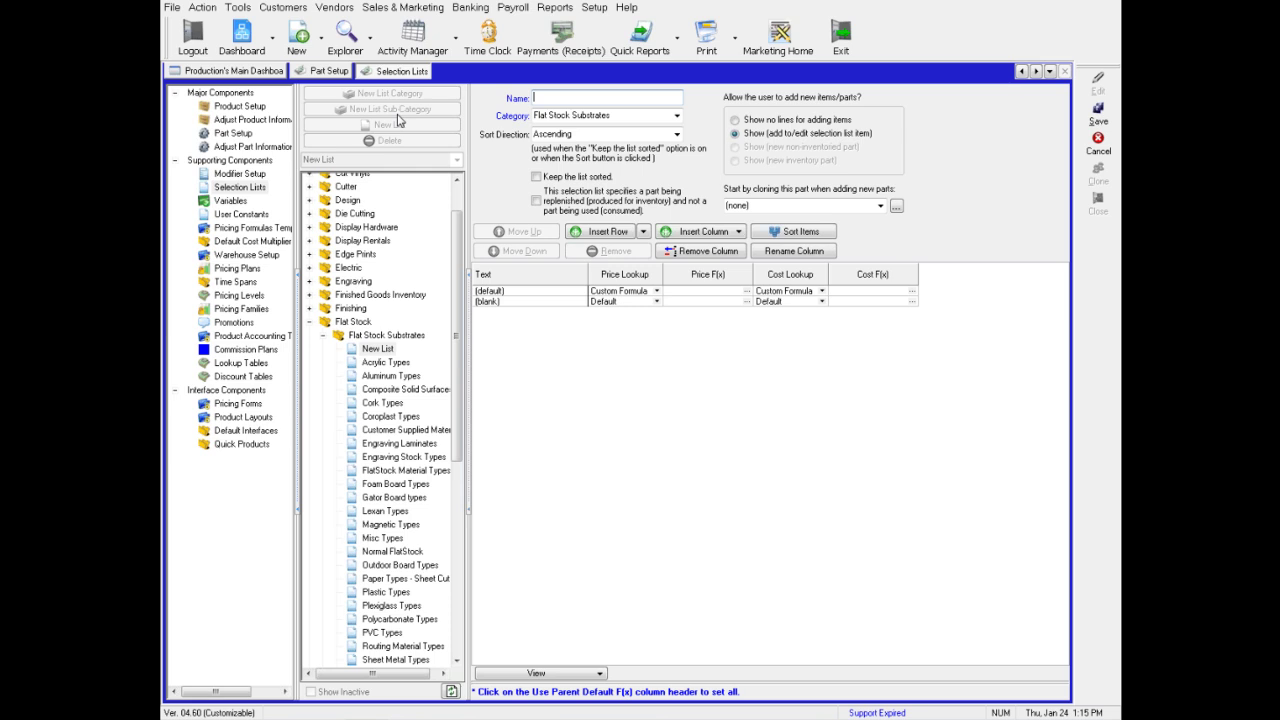
pyautogui.write('Flatstock Types')
# - Add the Acrylic and Coroplast Sheets part categories to the Flatstock Types list as dynamic part categories
pyautogui.click(646, 235)
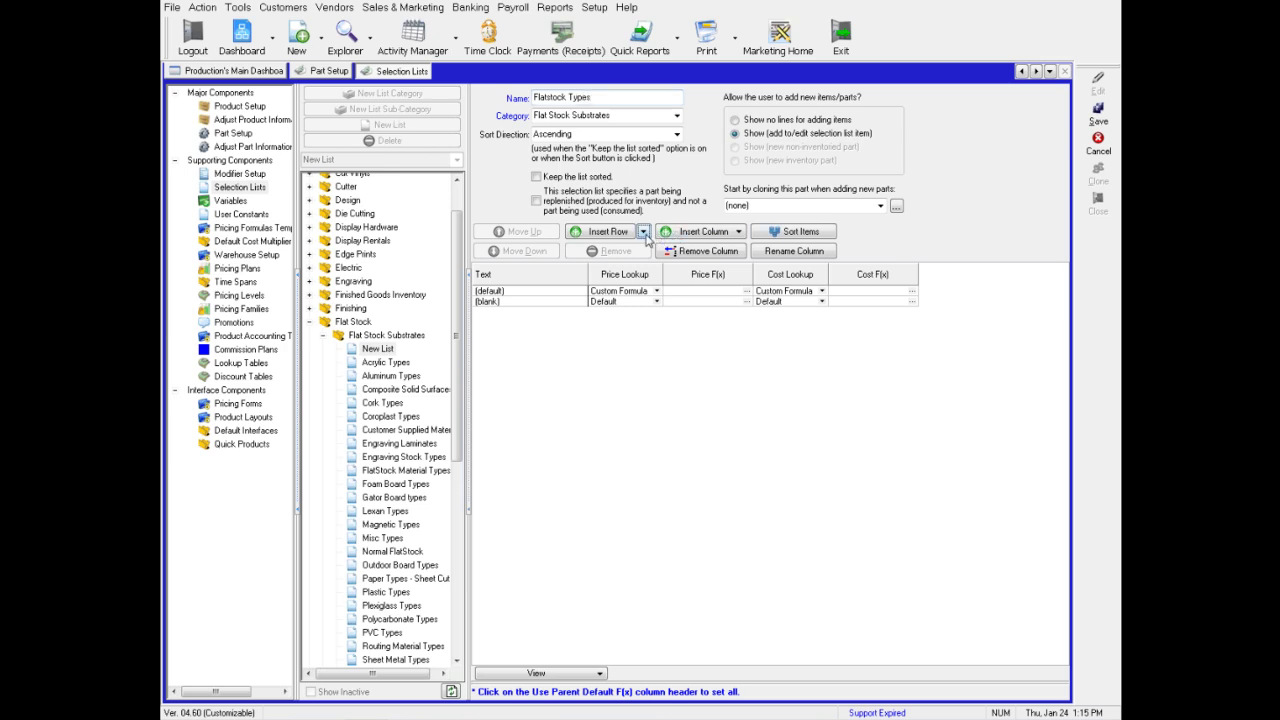
pyautogui.click(646, 236)
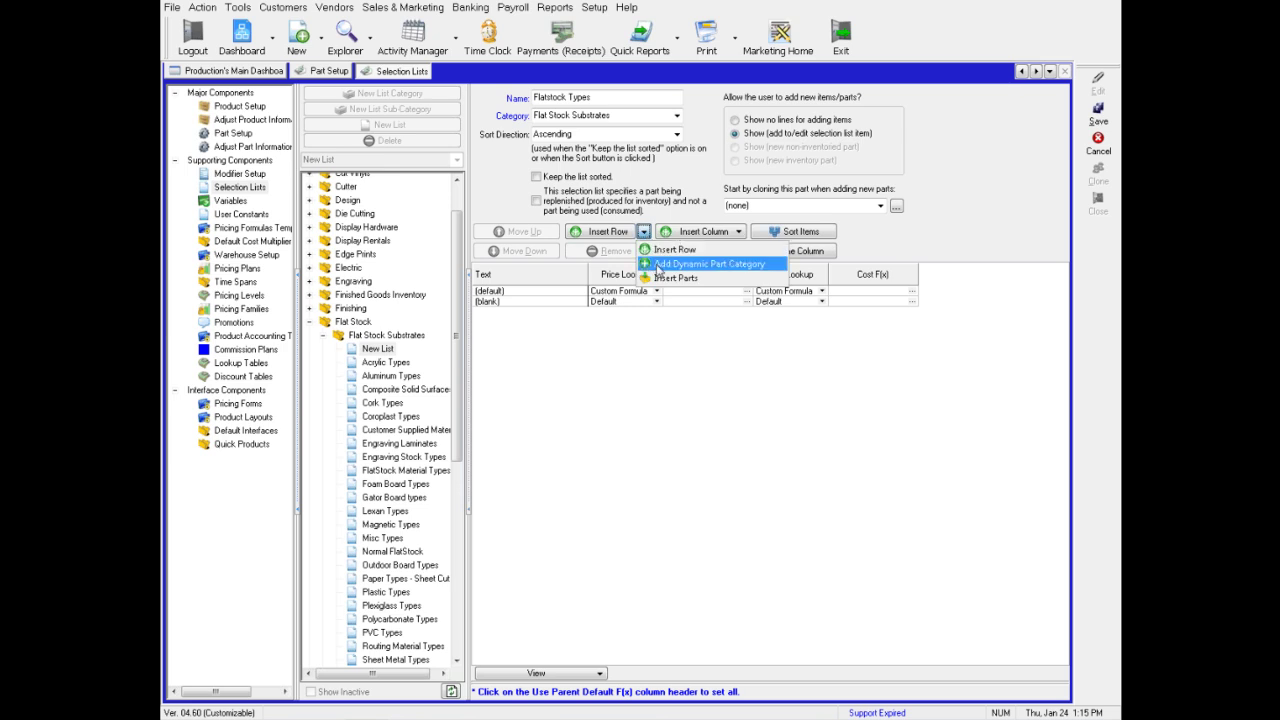
pyautogui.click(658, 265)
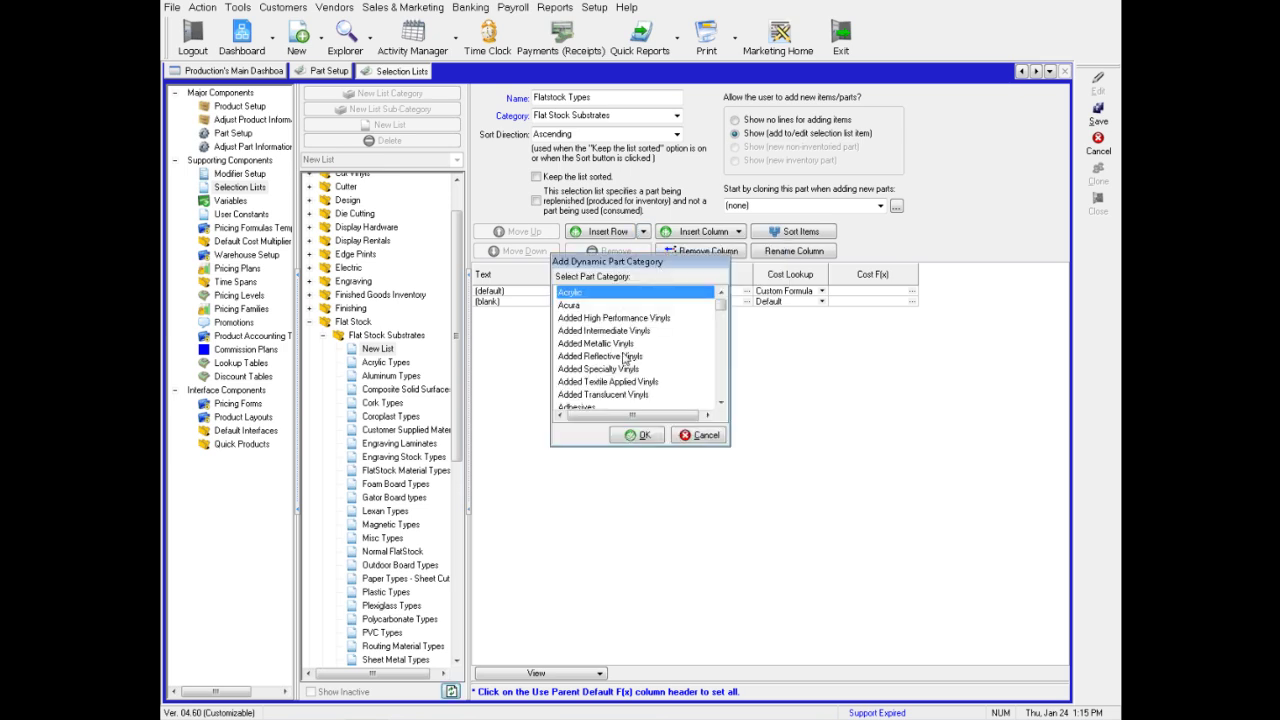
pyautogui.click(628, 437)
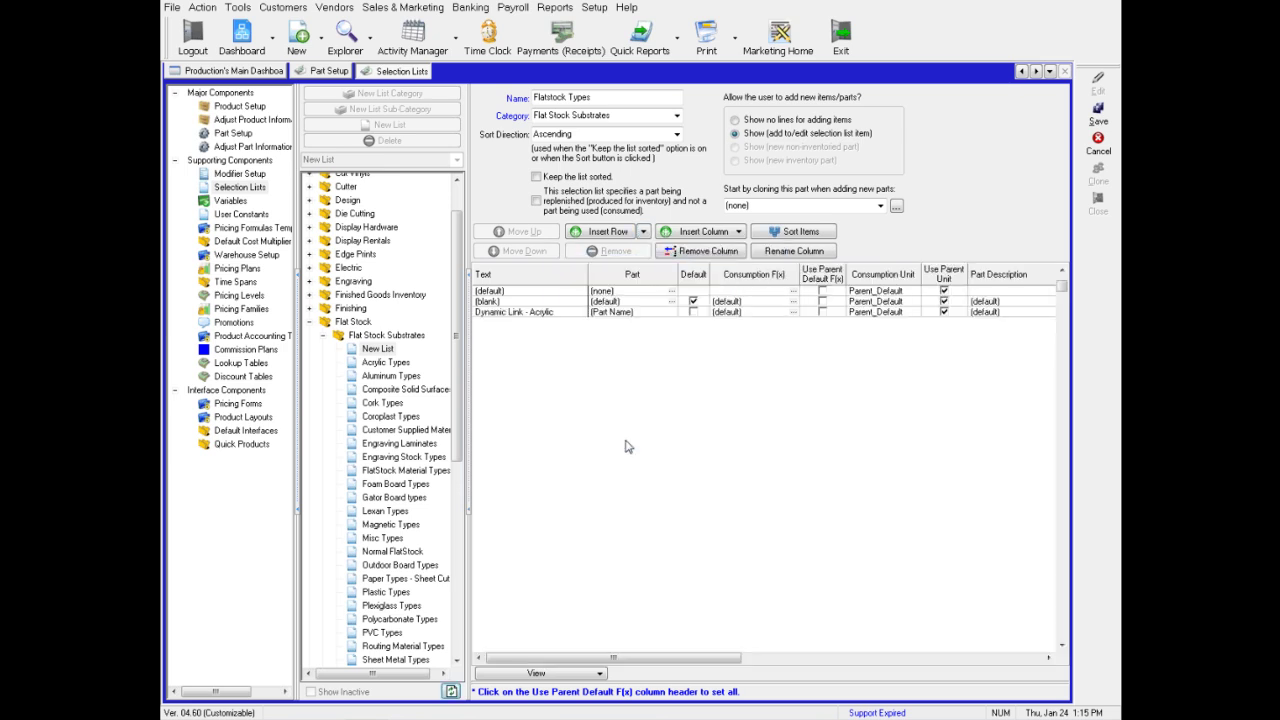
pyautogui.click(644, 233)
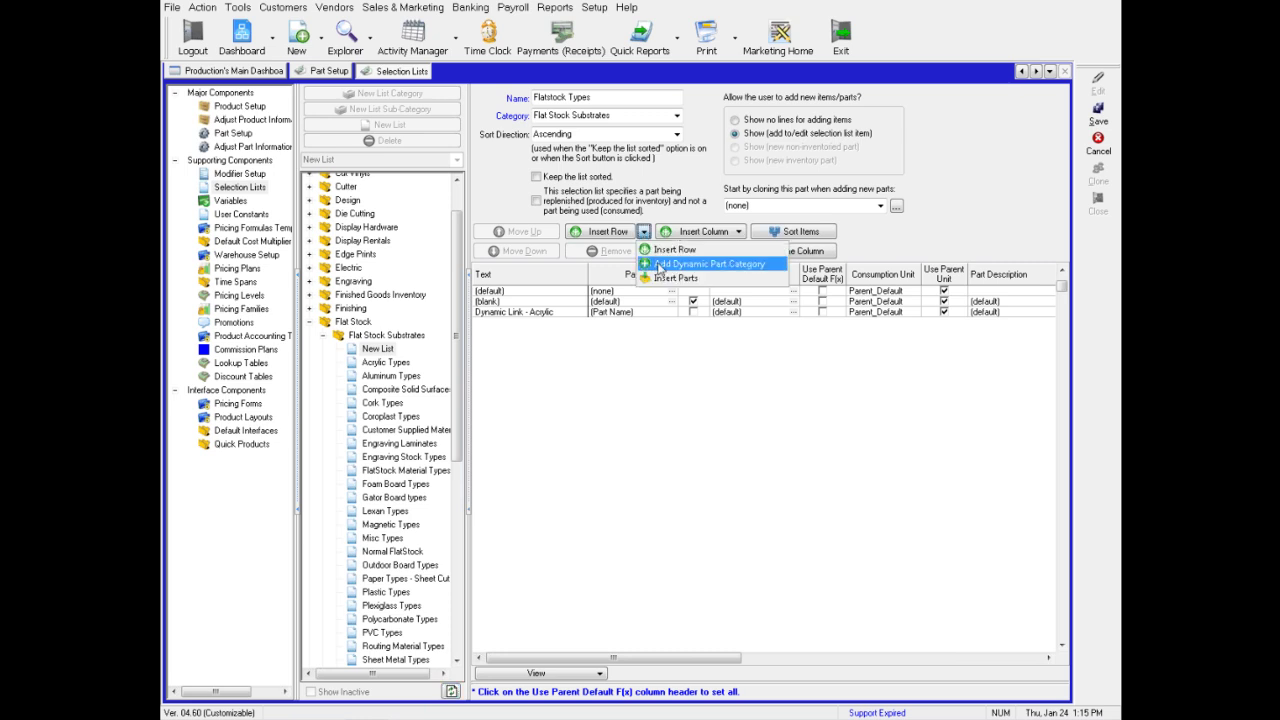
pyautogui.click(658, 265)
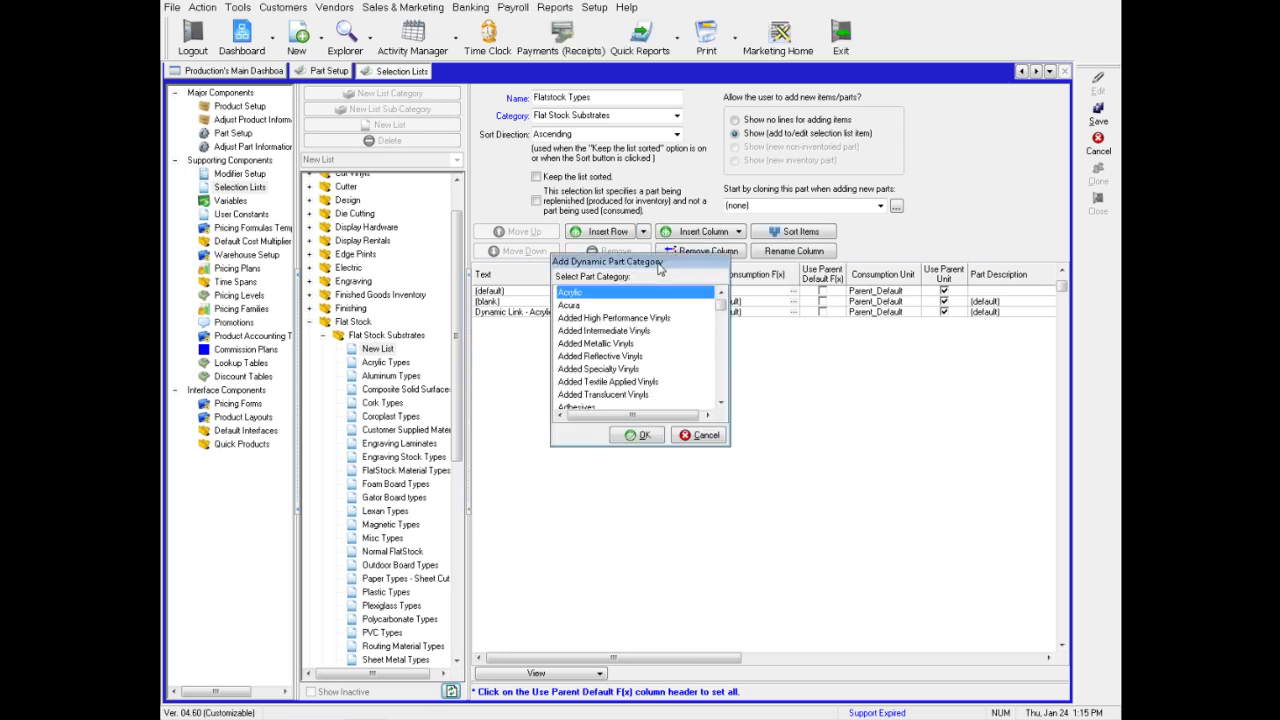
pyautogui.write('coro')
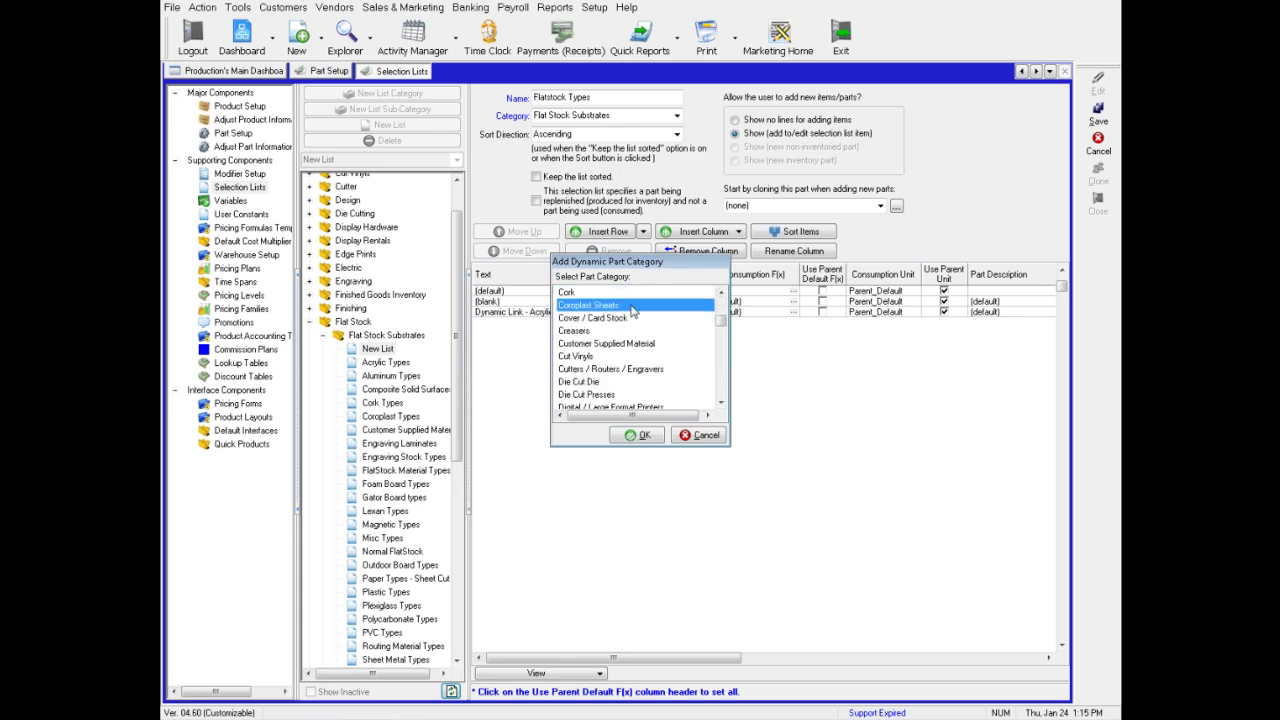
pyautogui.click(634, 436)
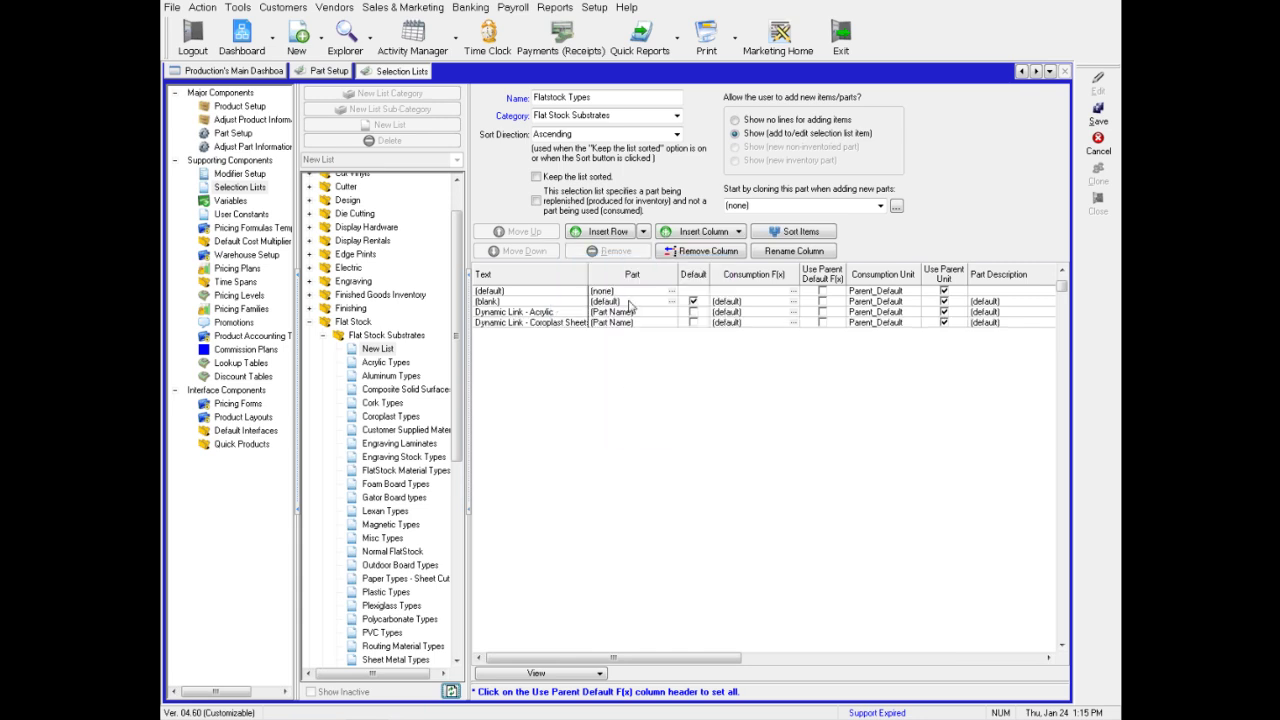
# - Add the Cork part category to Flatstock Types as a dynamic part category and save the list
pyautogui.click(644, 231)
pyautogui.click(670, 268)
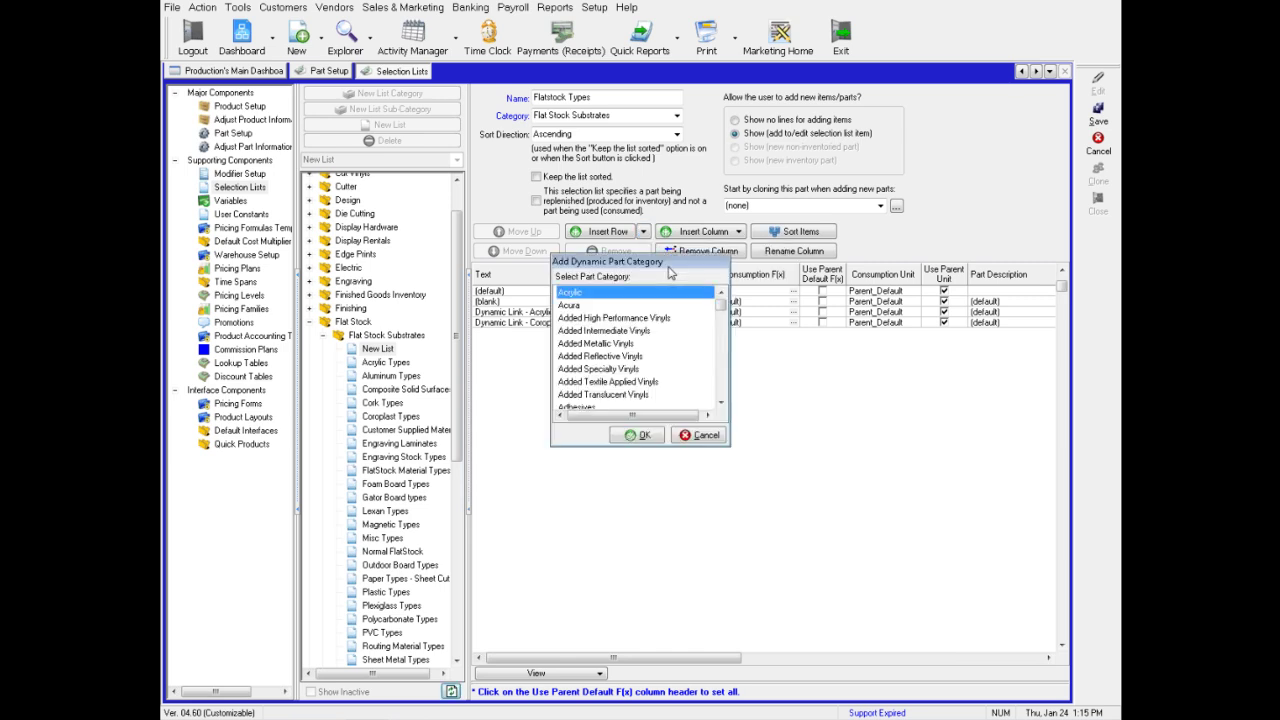
pyautogui.write('cor')
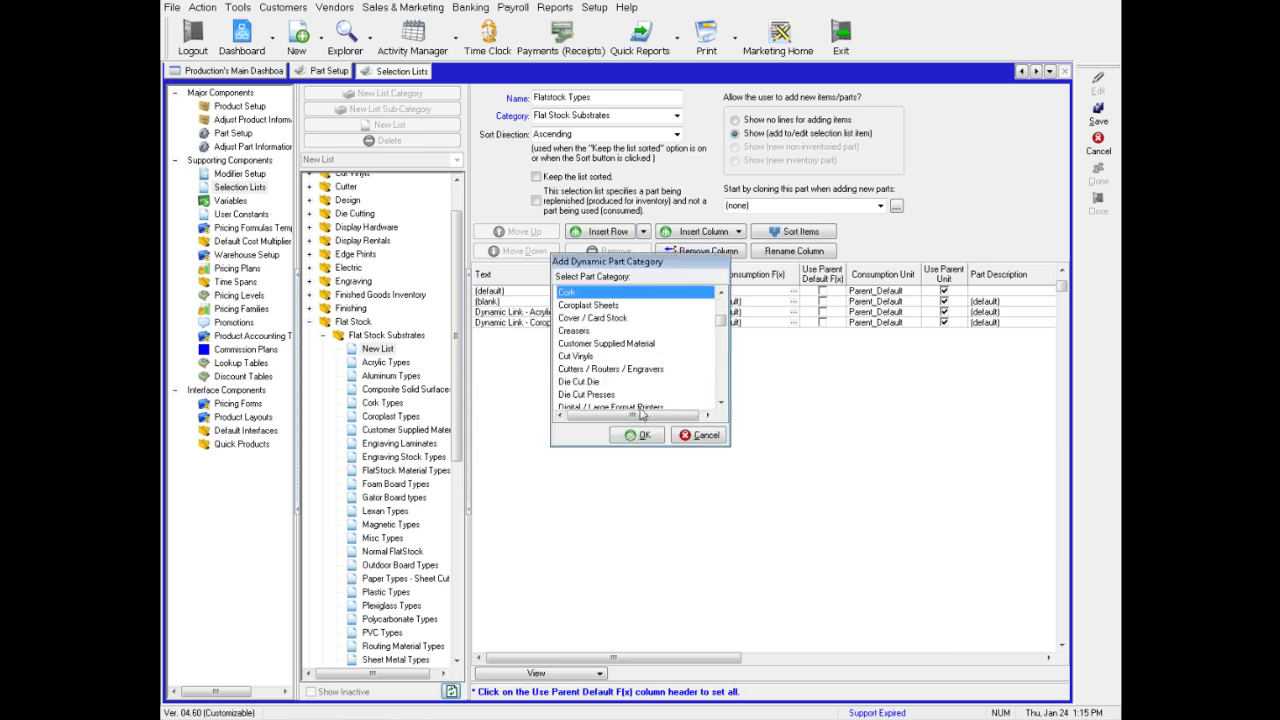
pyautogui.click(637, 436)
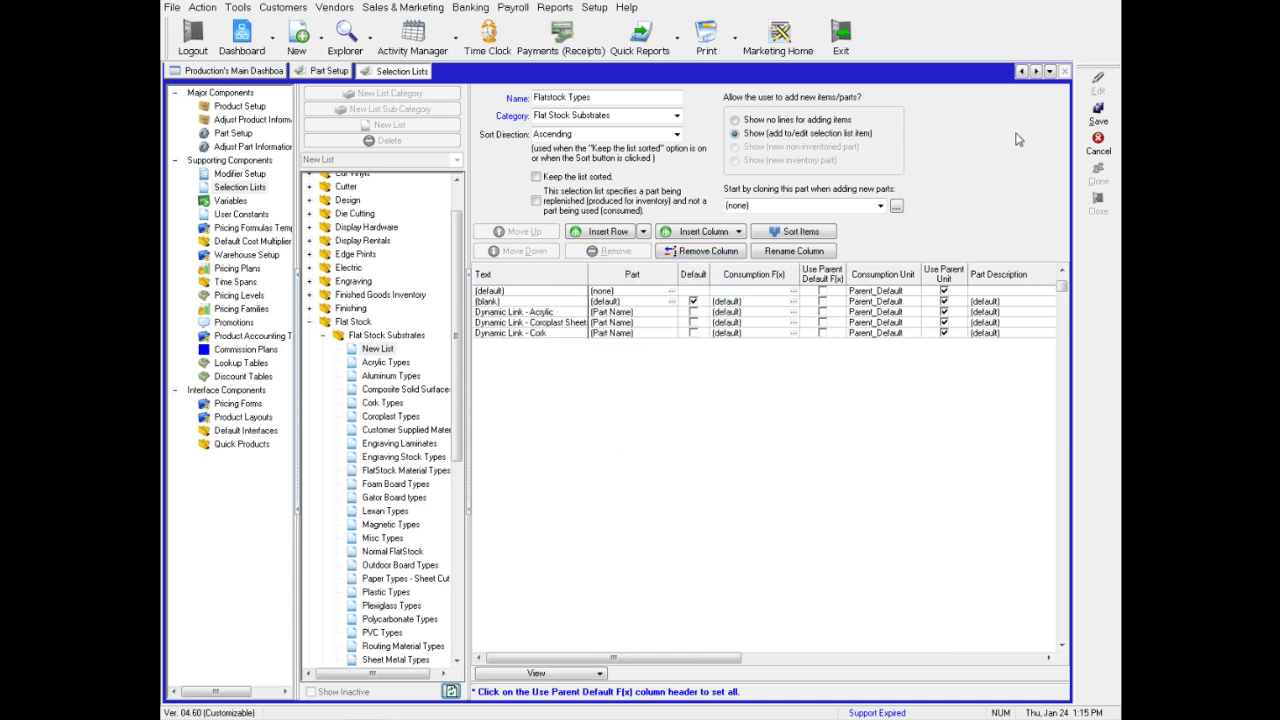
pyautogui.click(1096, 113)
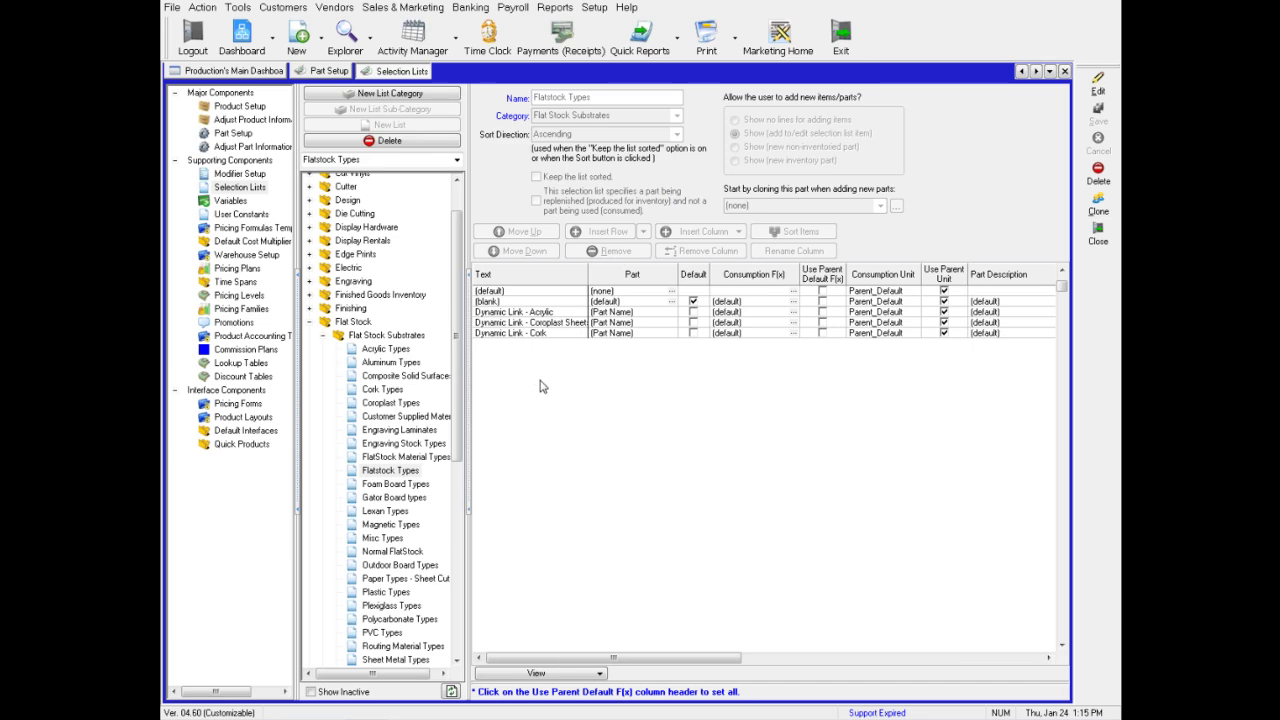
# - Edit the FlatStock Material Types list and insert a new row with the text Common Materials
pyautogui.click(395, 457)
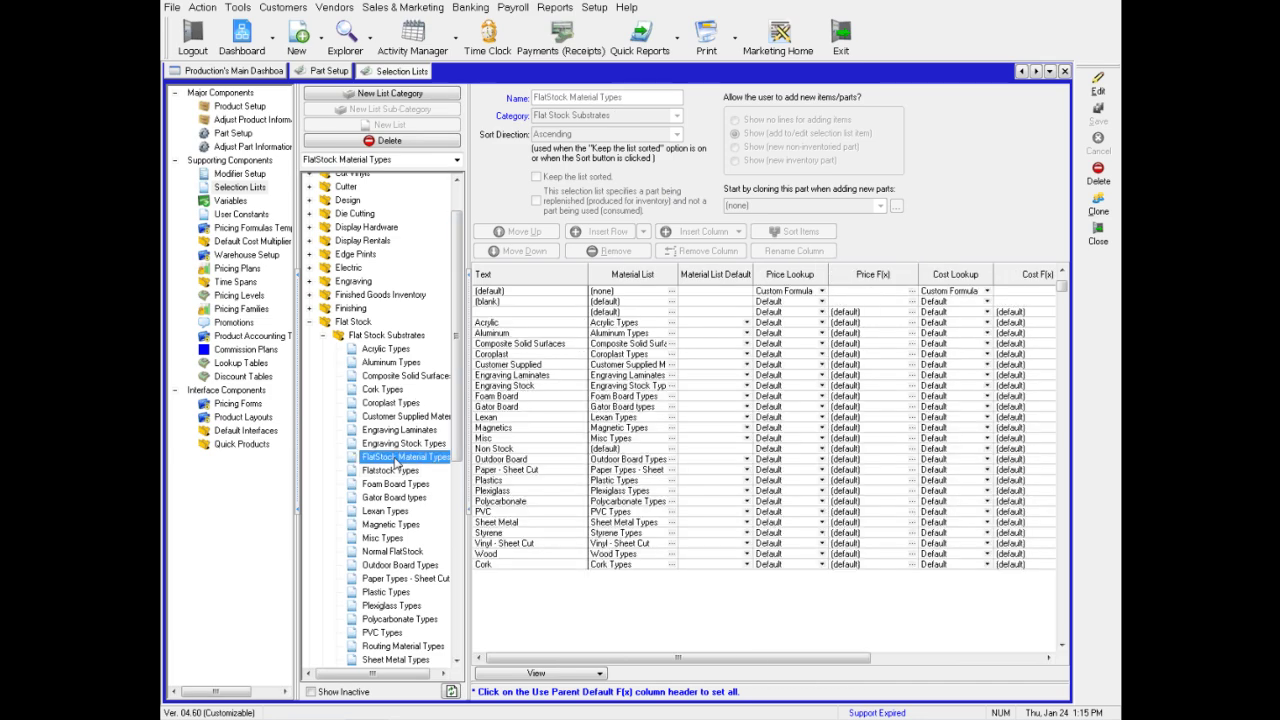
pyautogui.click(1097, 89)
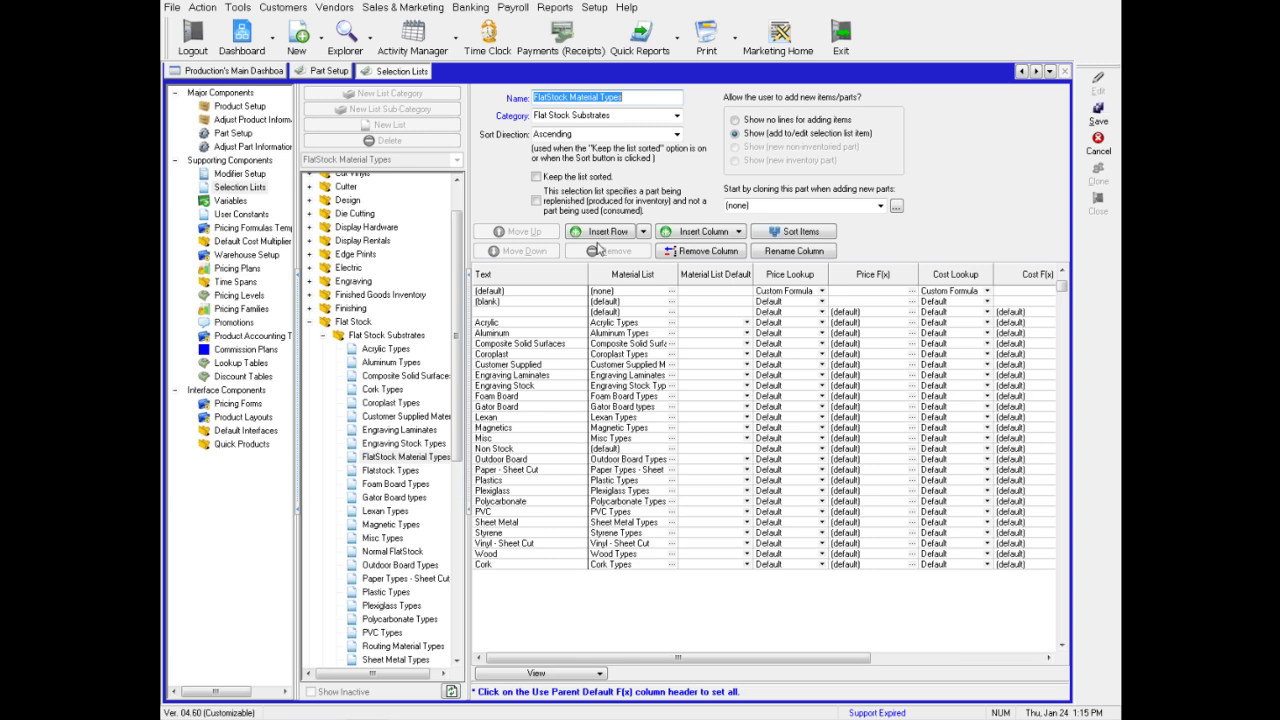
pyautogui.click(603, 233)
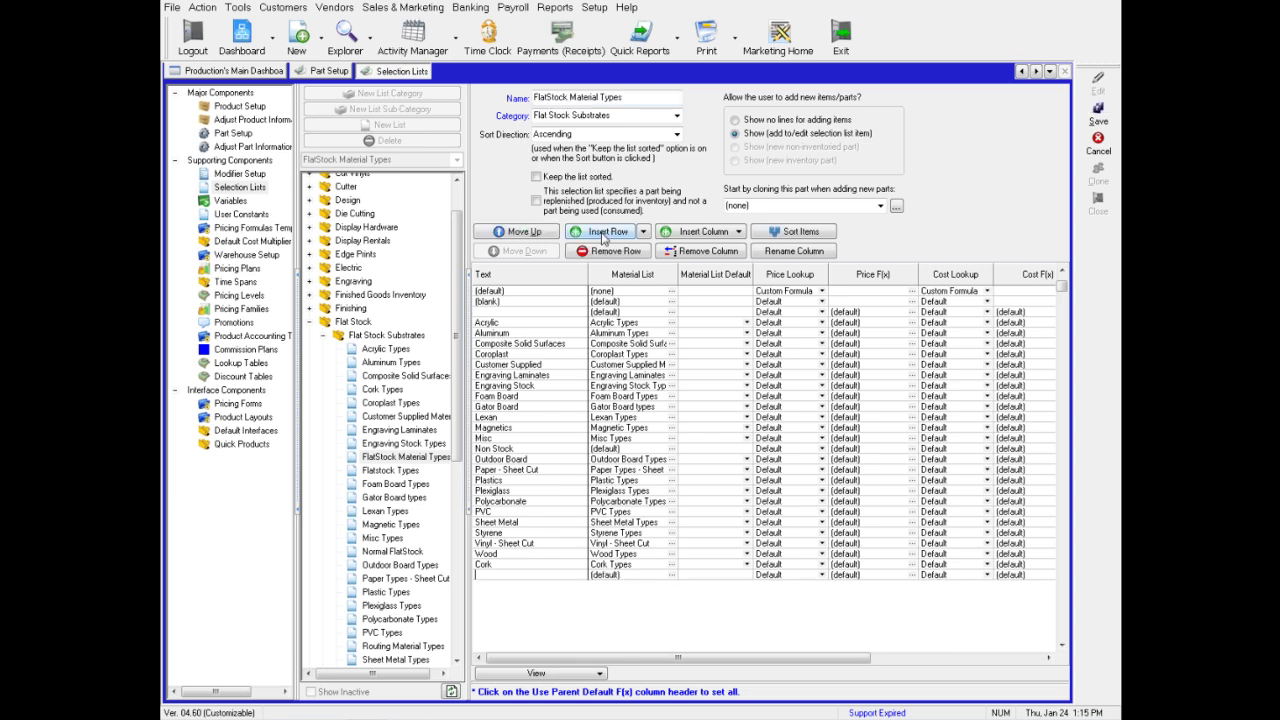
pyautogui.write('Common Materials')
# - Set the Common Materials row's Material List to Flatstock Types and save the FlatStock Material Types list
pyautogui.press('Tab')
pyautogui.write('FlatS')
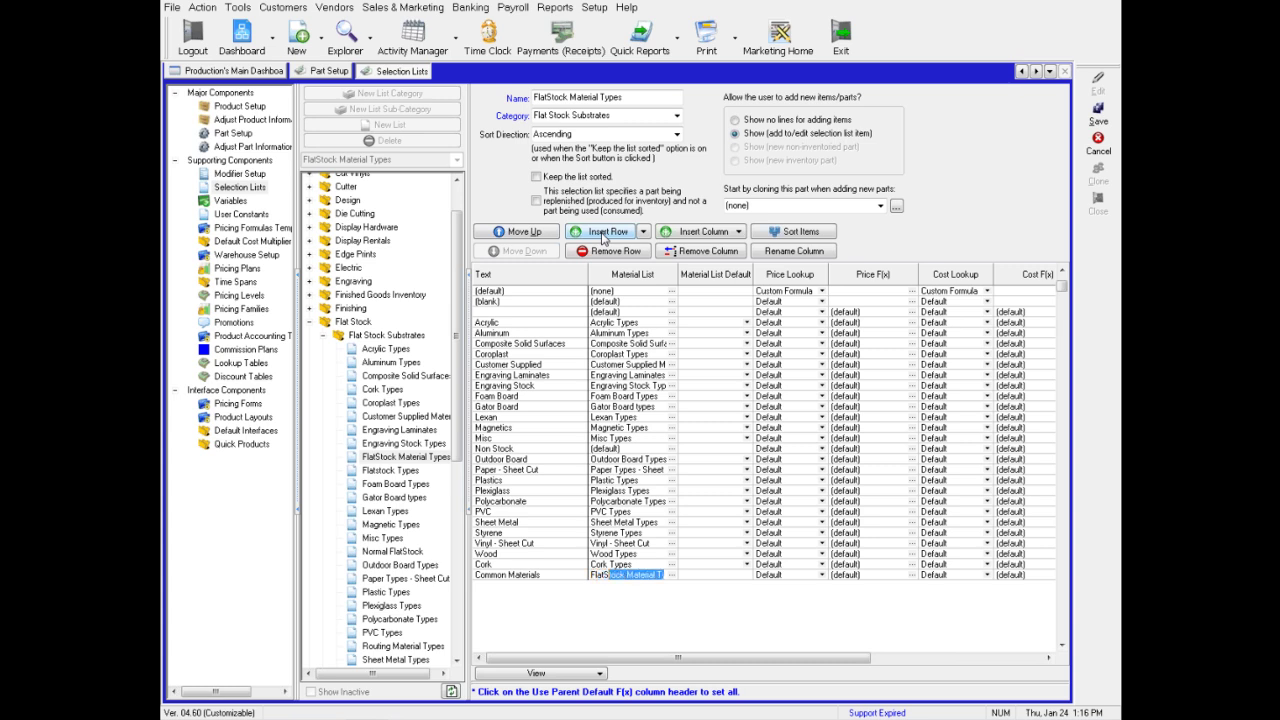
pyautogui.write('tock Types')
pyautogui.click(1097, 116)
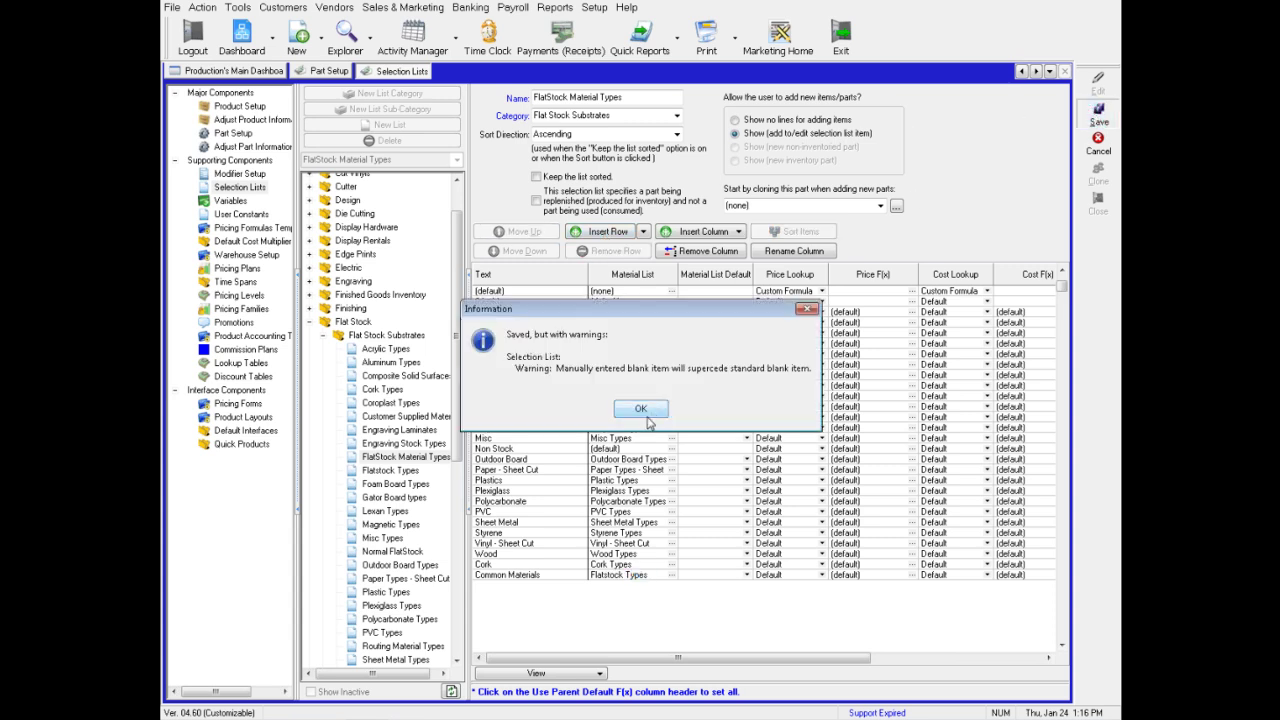
pyautogui.click(650, 415)
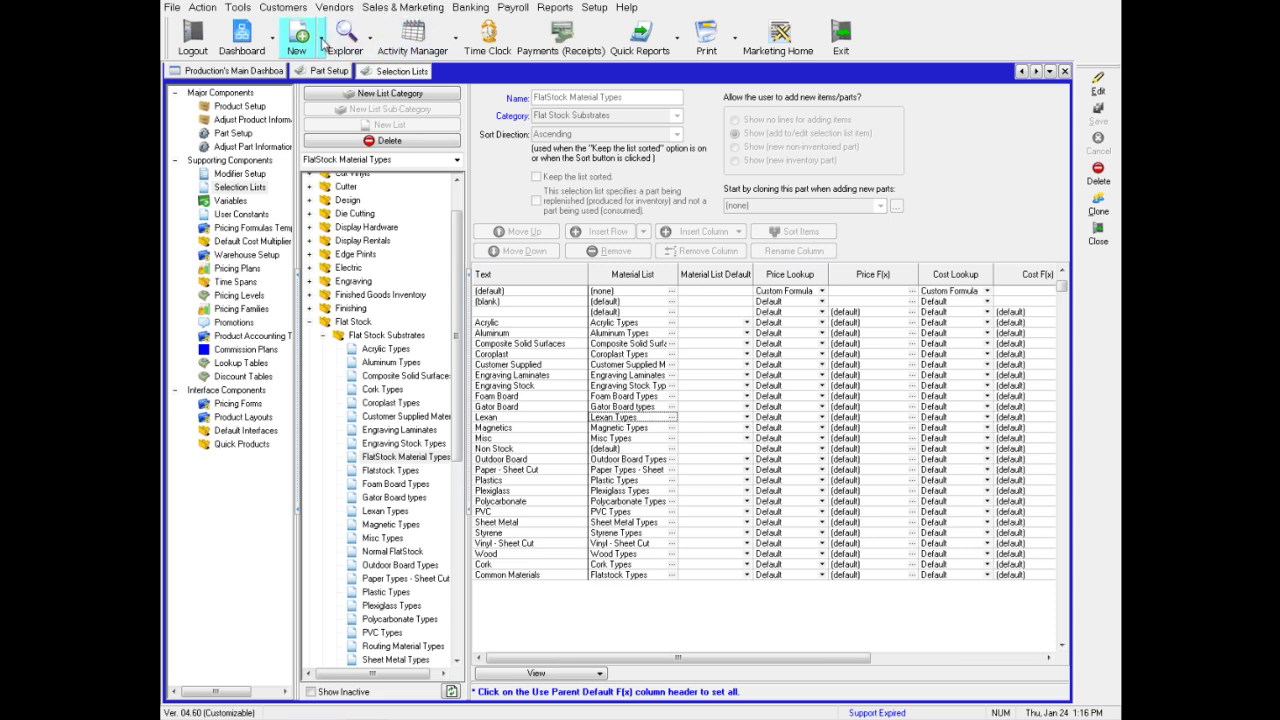
# - Start a new order and add a Rigid Sign Print line item from the Digital Prints products
pyautogui.click(321, 43)
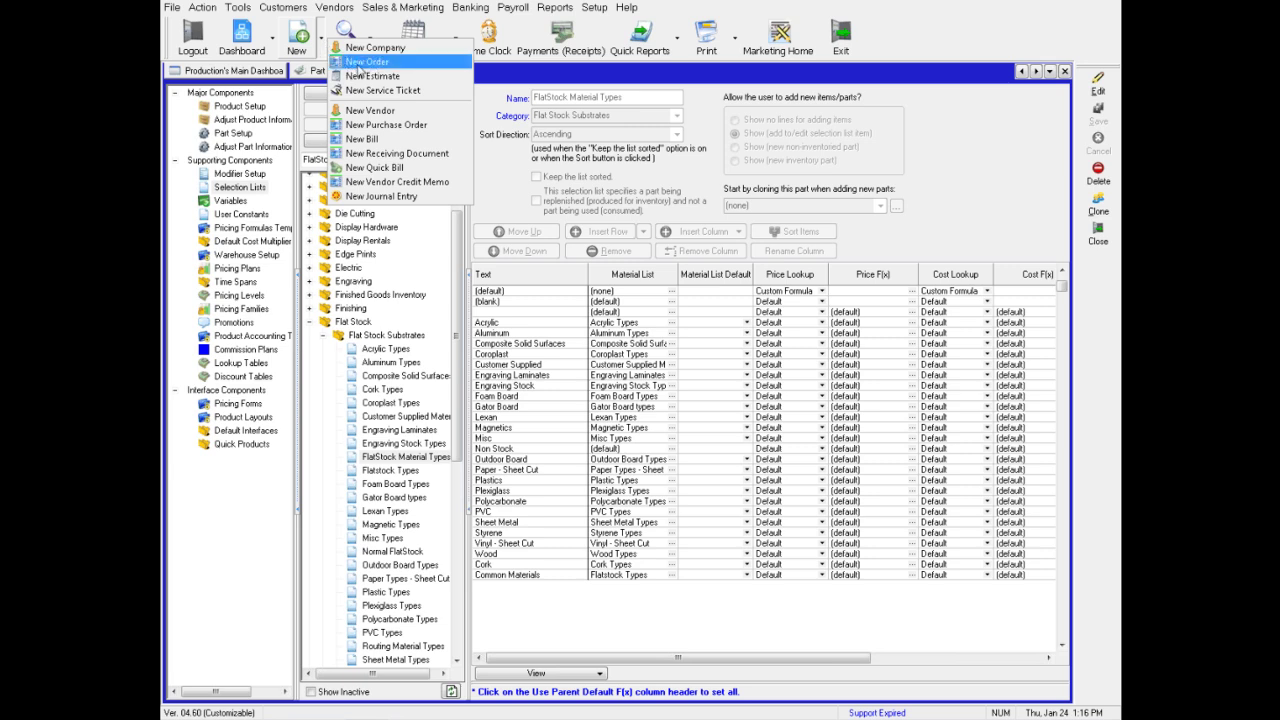
pyautogui.click(360, 66)
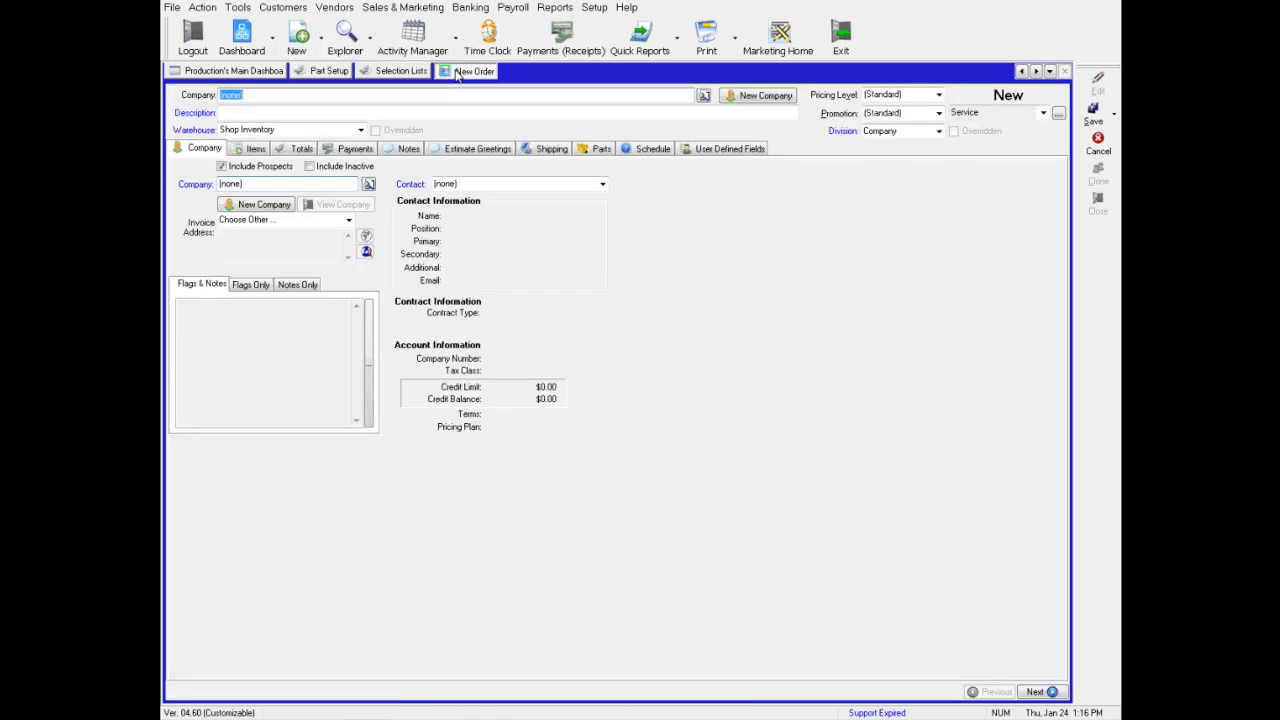
pyautogui.click(250, 150)
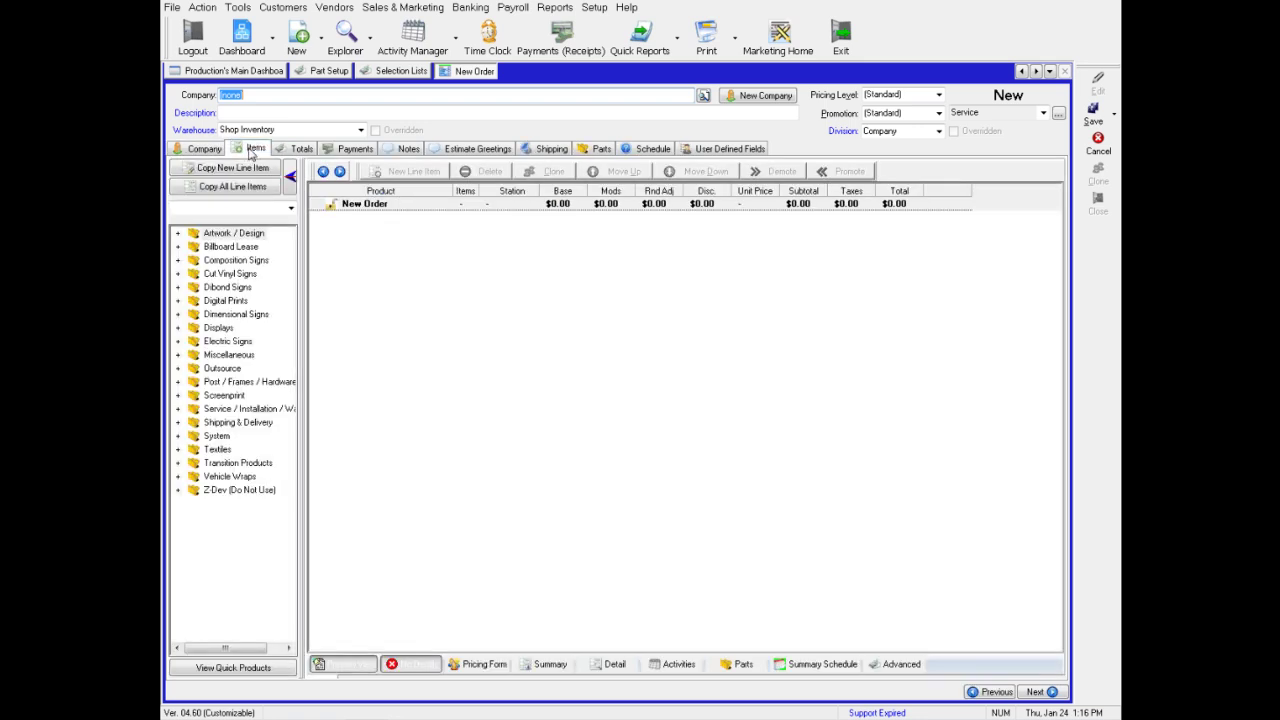
pyautogui.click(178, 301)
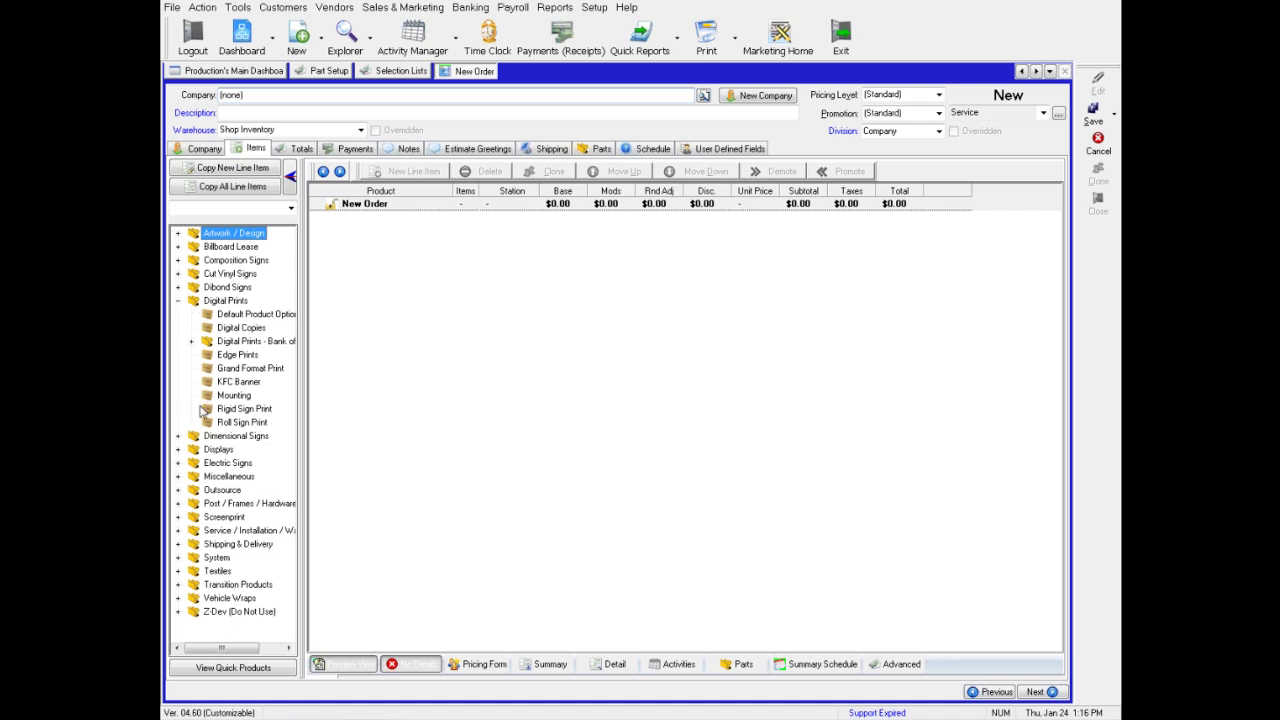
pyautogui.click(245, 410)
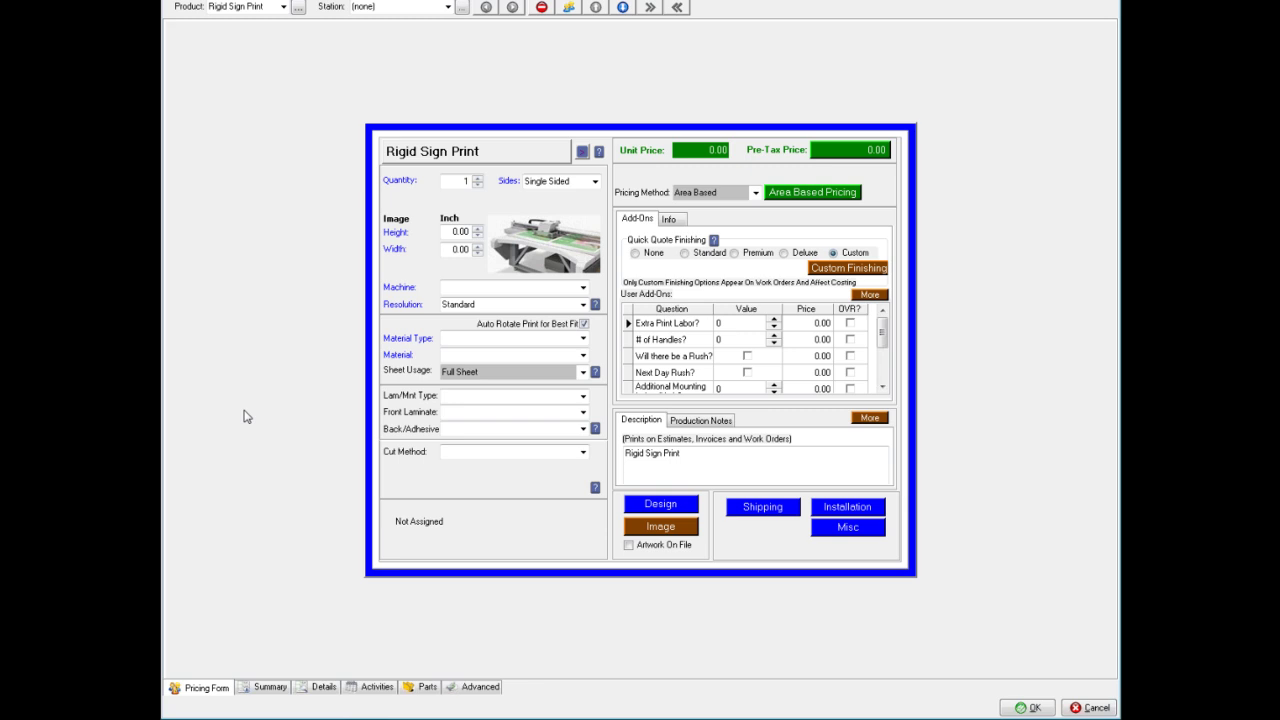
# - Set the Rigid Sign Print's Material Type to Cork and check which materials are offered for it
pyautogui.click(583, 339)
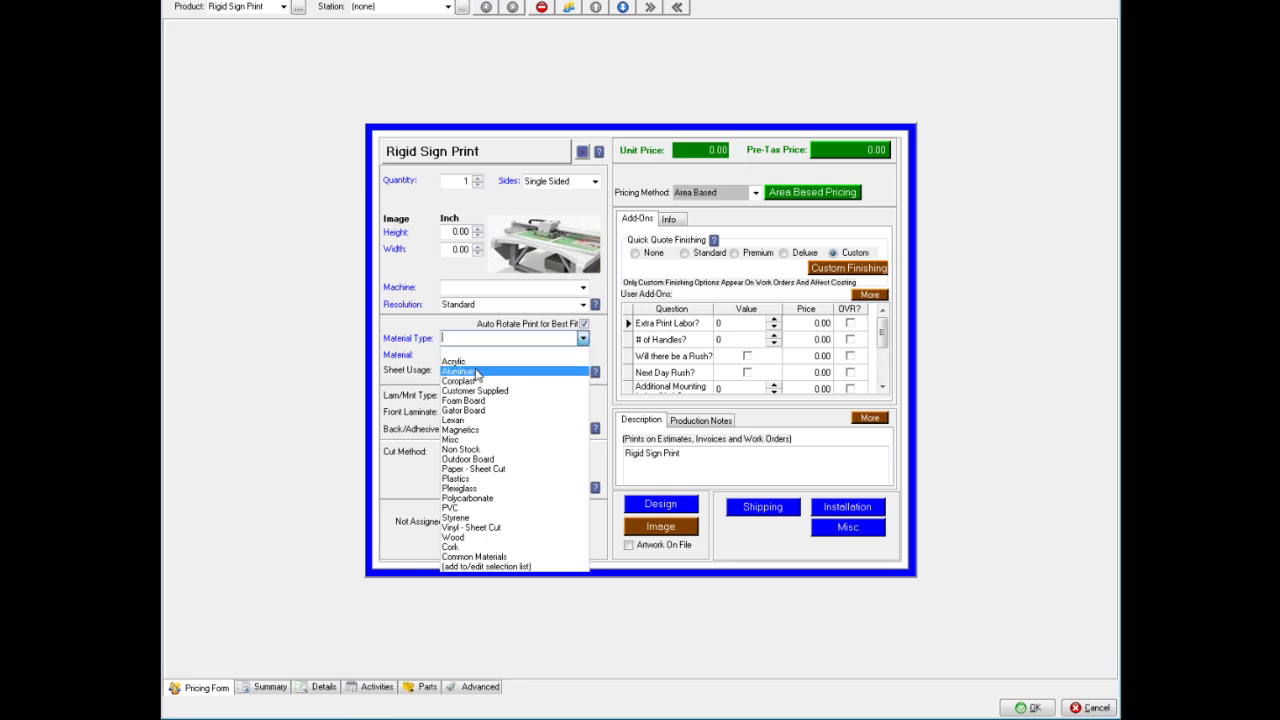
pyautogui.click(463, 548)
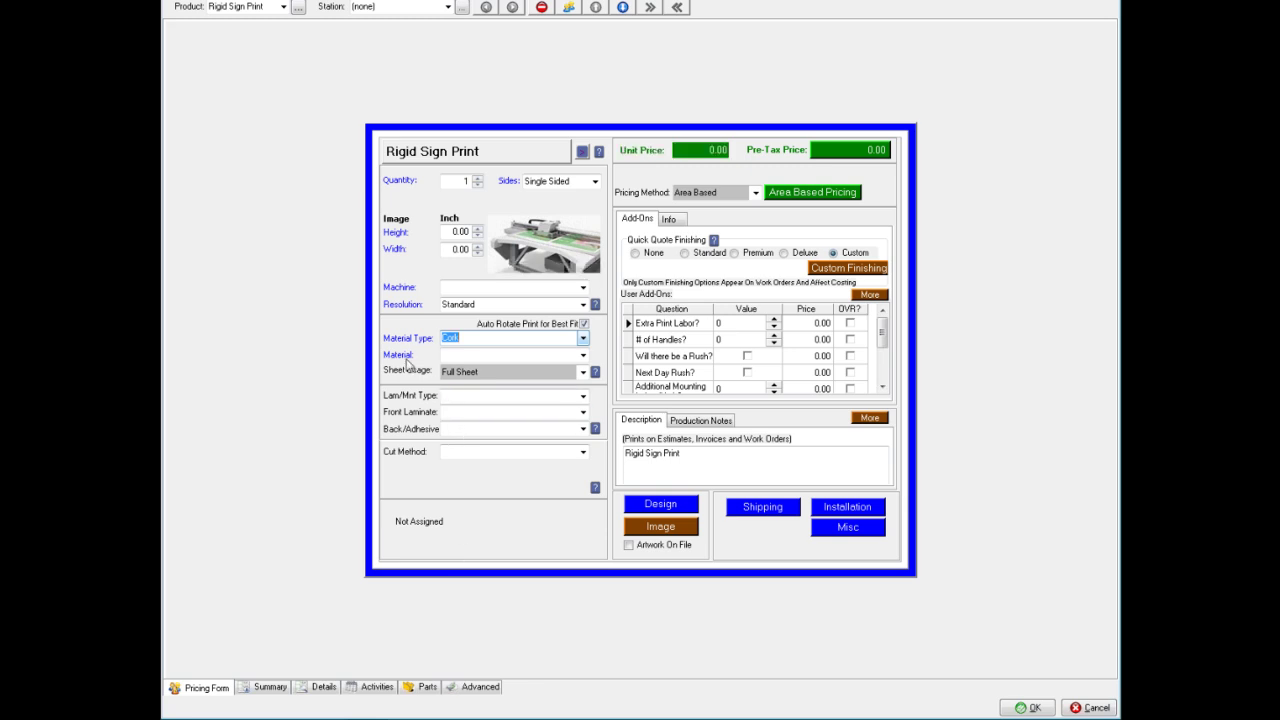
pyautogui.click(583, 356)
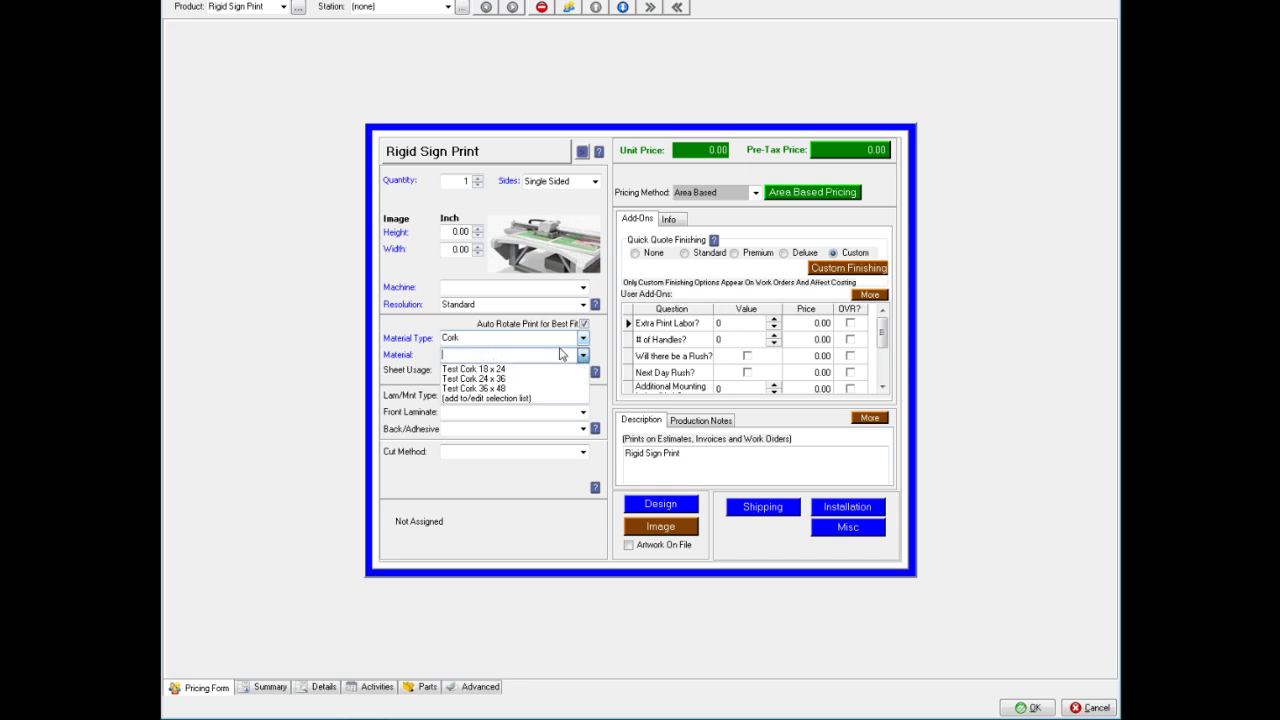
# - Change the Material Type to Common Materials and review the combined list of available materials
pyautogui.click(583, 338)
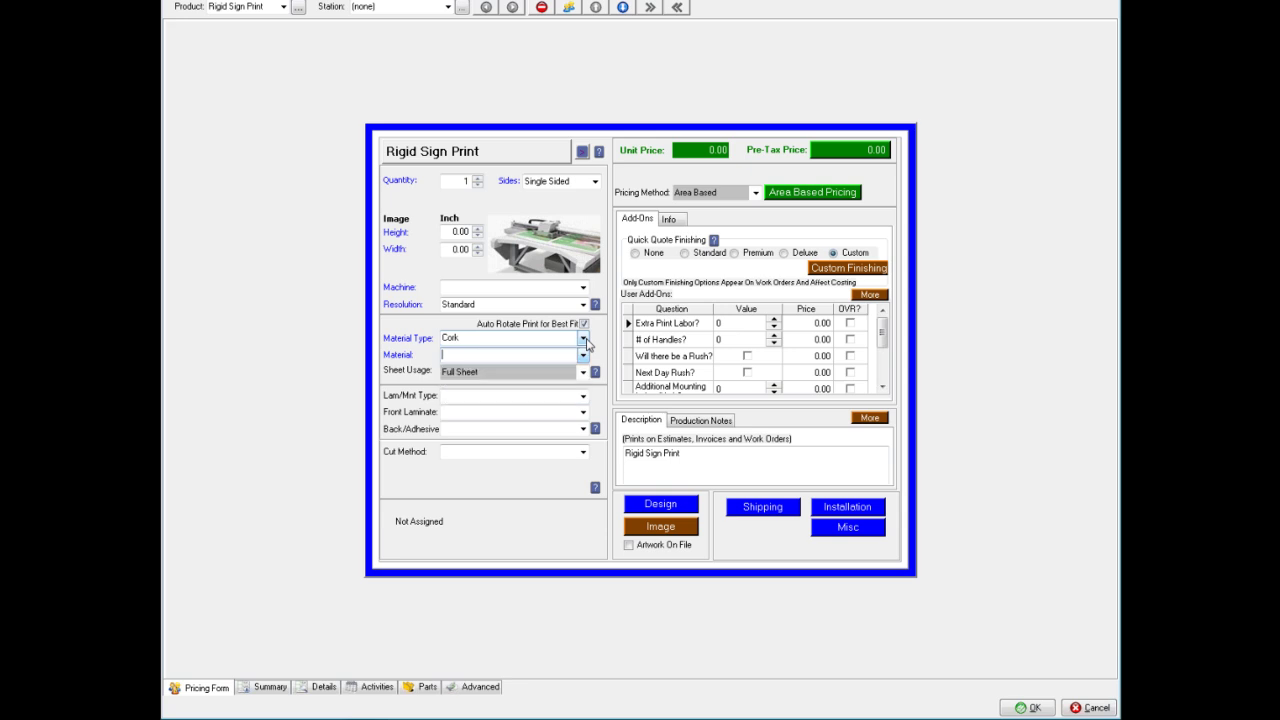
pyautogui.click(583, 338)
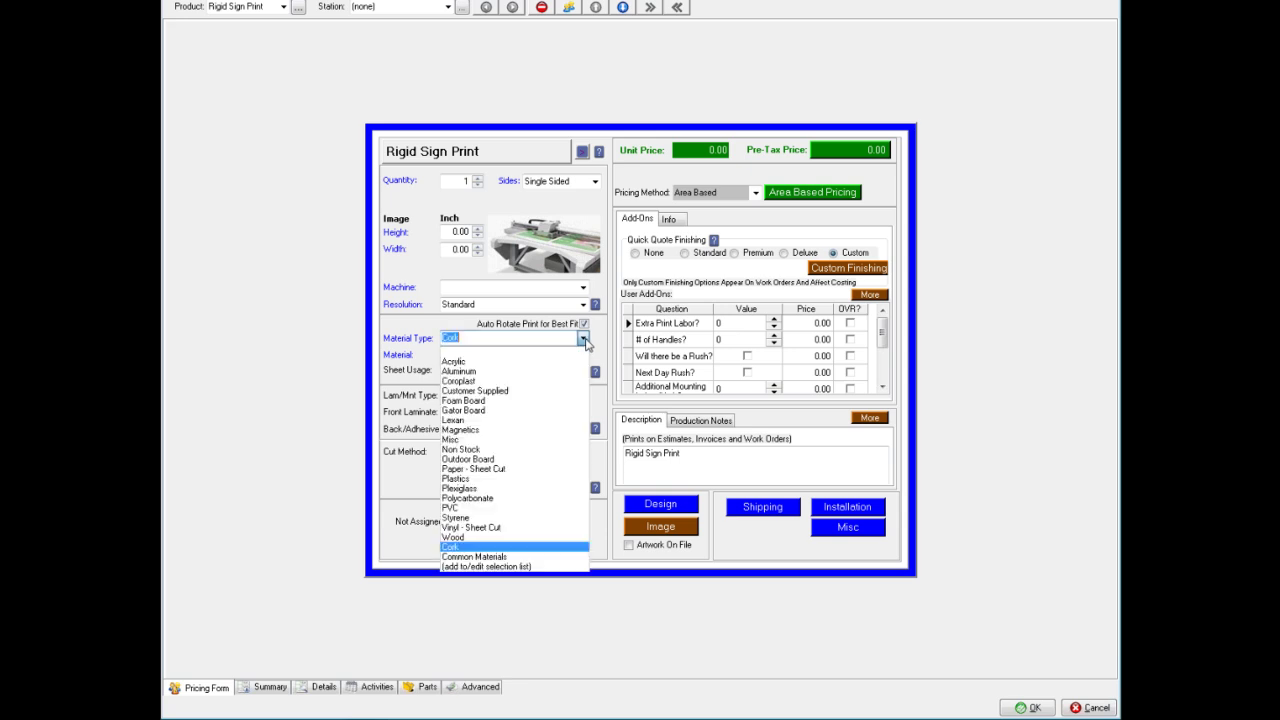
pyautogui.click(488, 558)
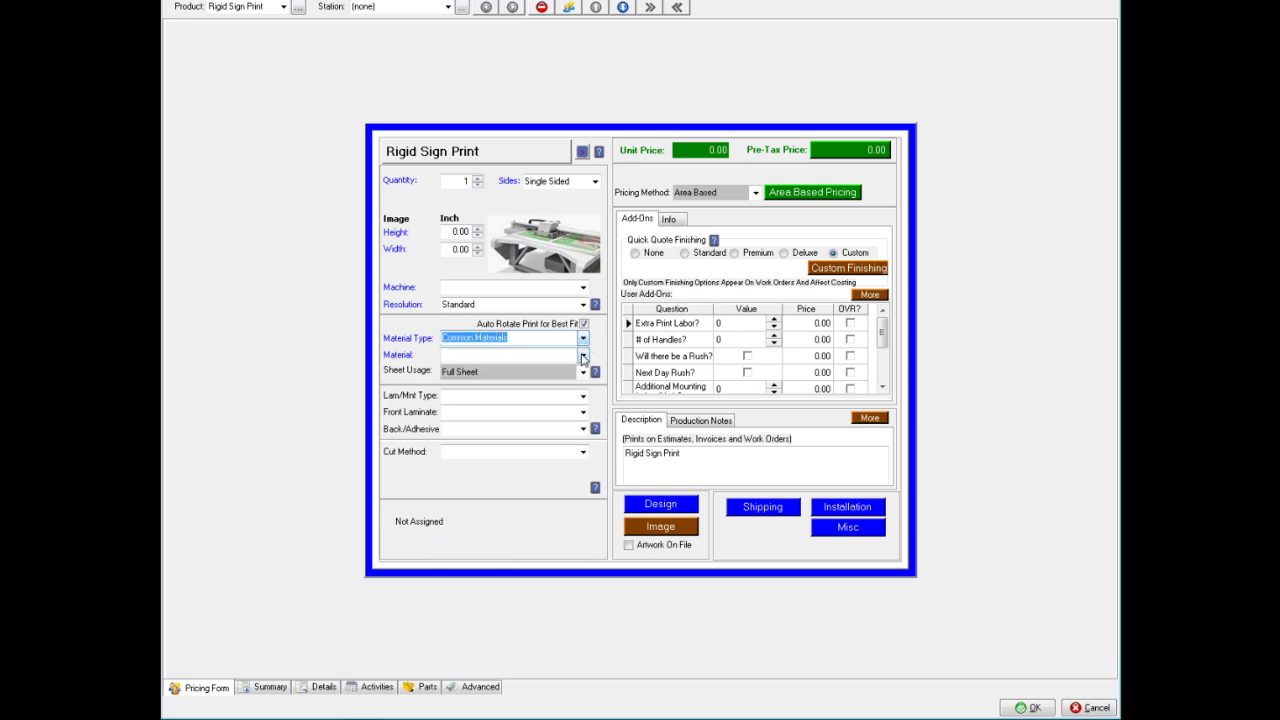
pyautogui.click(583, 357)
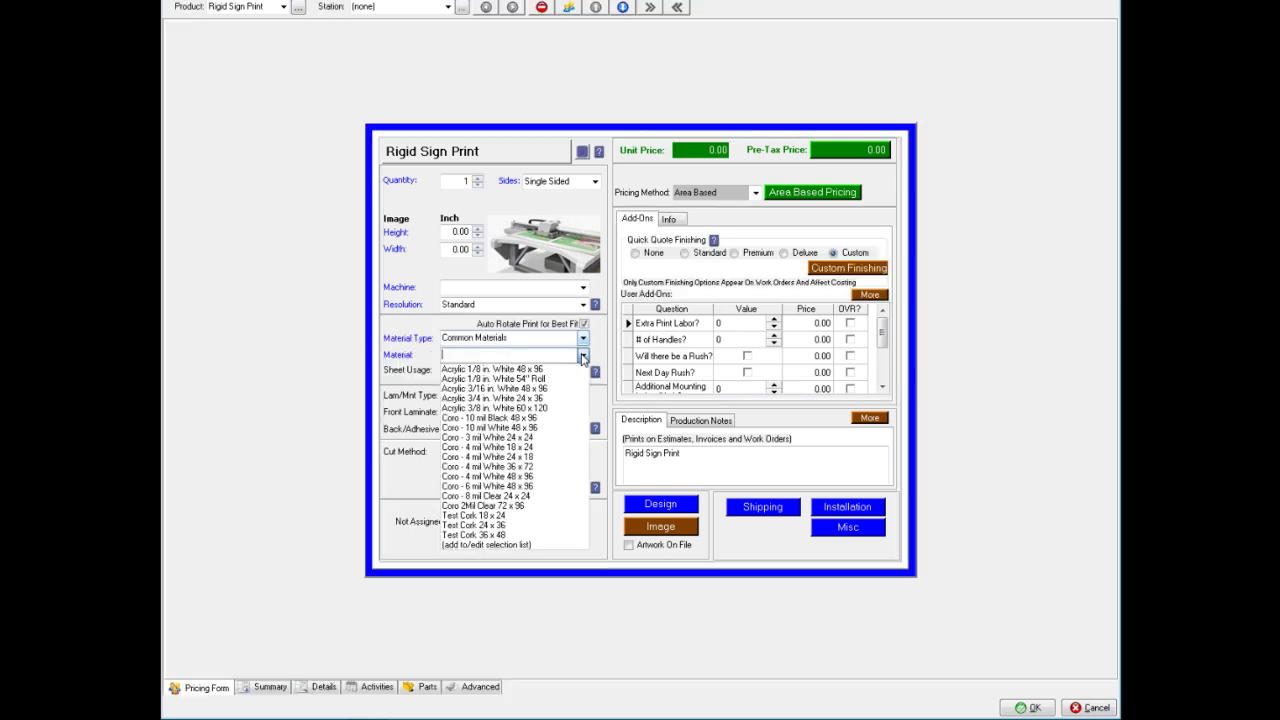